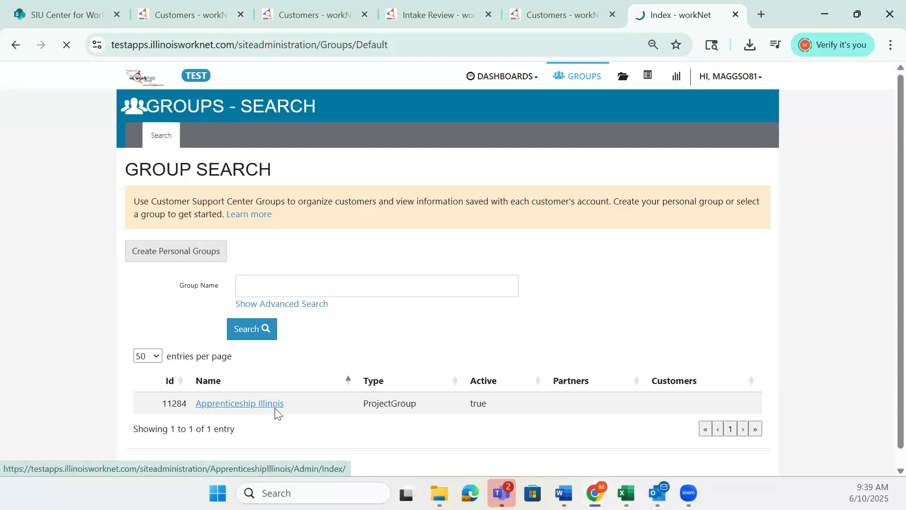
# Open the Apprenticeship Illinois group, search its customers by name, and open the enrolled customer's record
pyautogui.click(276, 411)
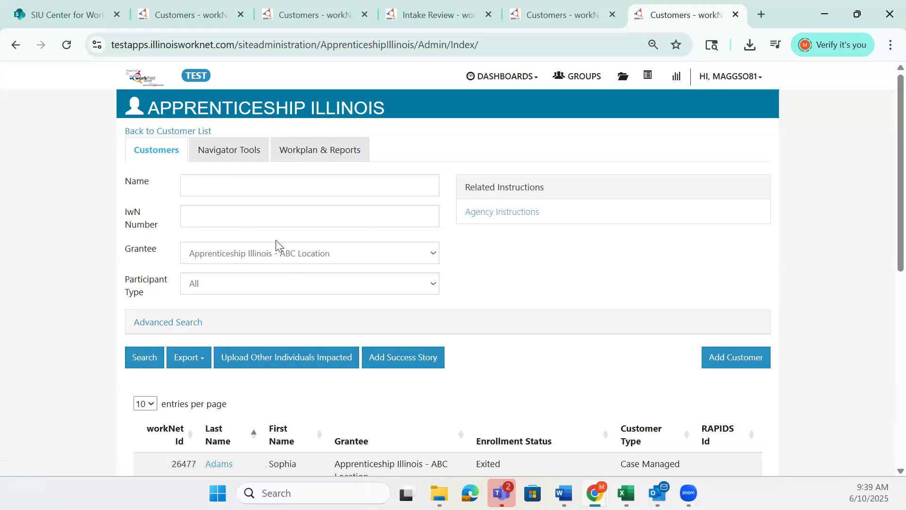
pyautogui.click(275, 188)
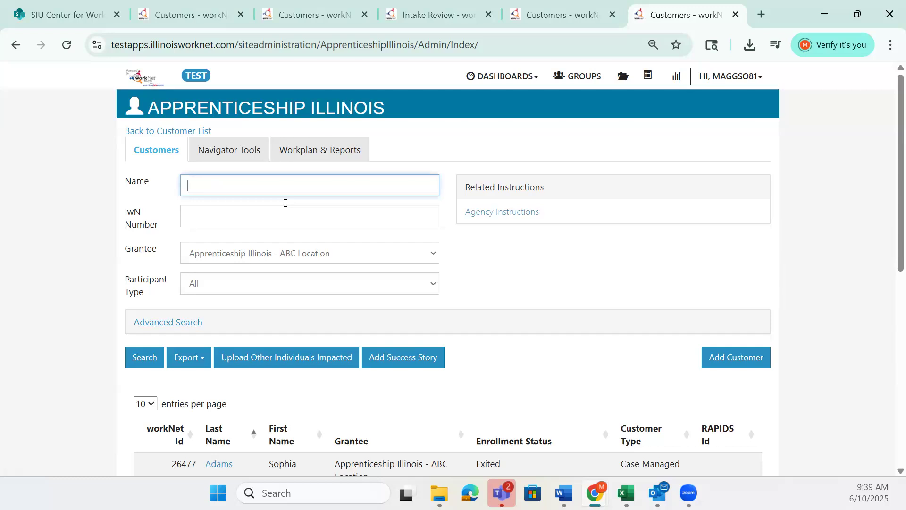
pyautogui.write('Maria')
pyautogui.scroll(-3, 333, 311)
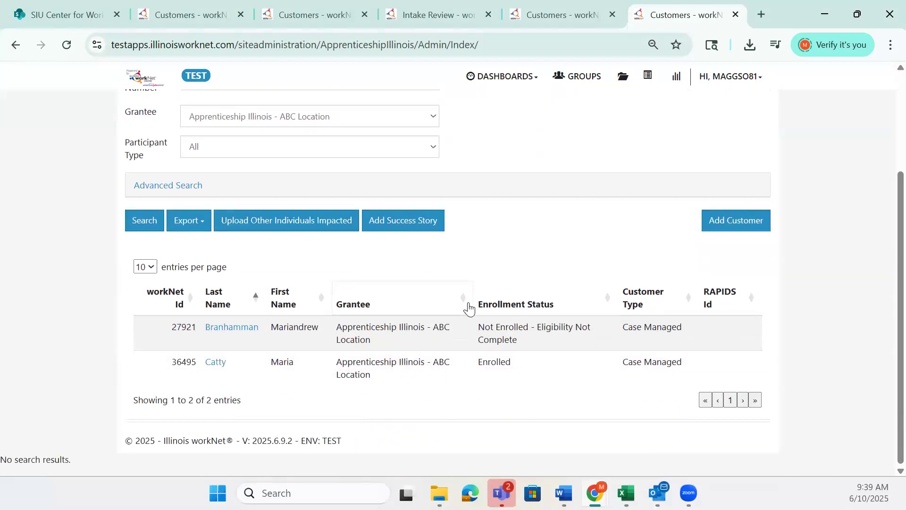
pyautogui.click(221, 363)
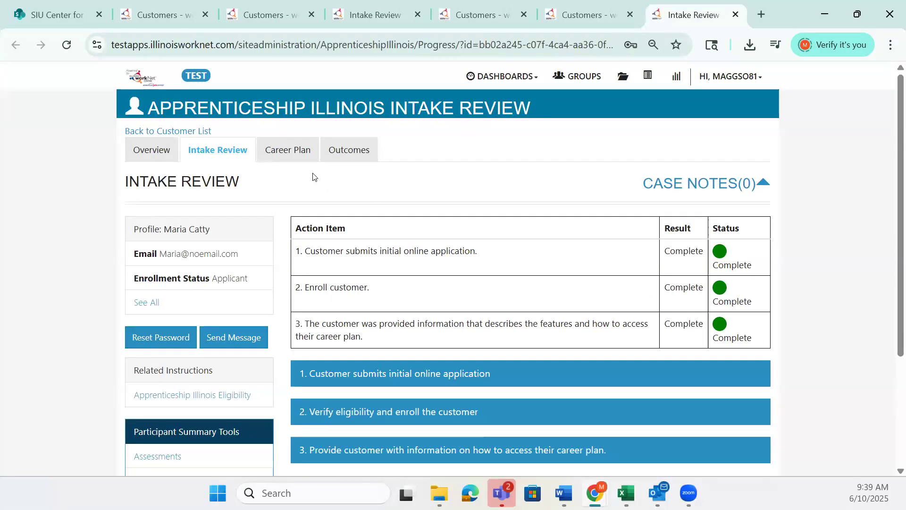
# Open the customer's career plan and review the plan overview, from plan agreement status to assessments, career path, accomplishments and goals
pyautogui.click(306, 162)
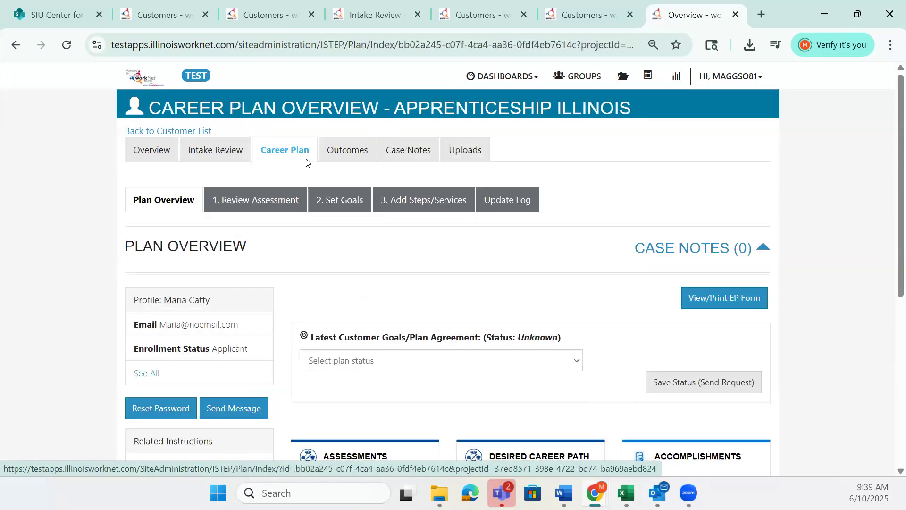
pyautogui.scroll(-1, 594, 251)
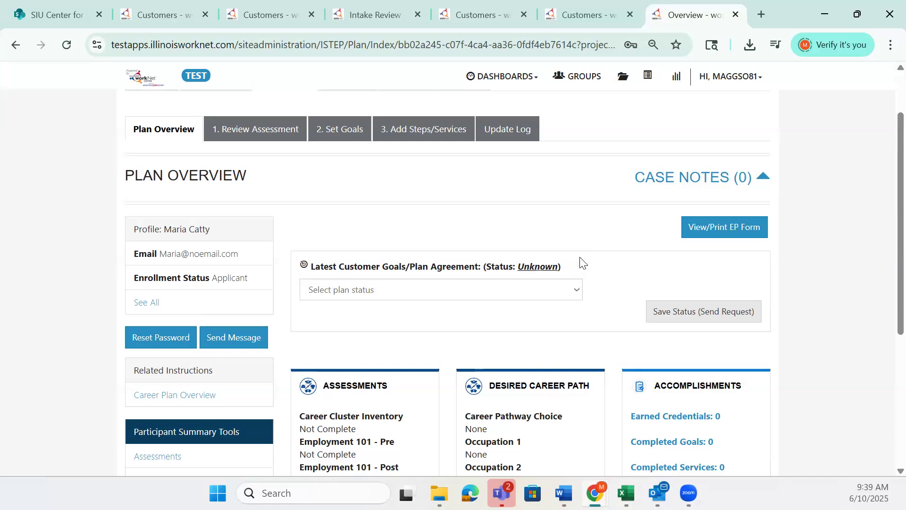
pyautogui.scroll(-2, 602, 285)
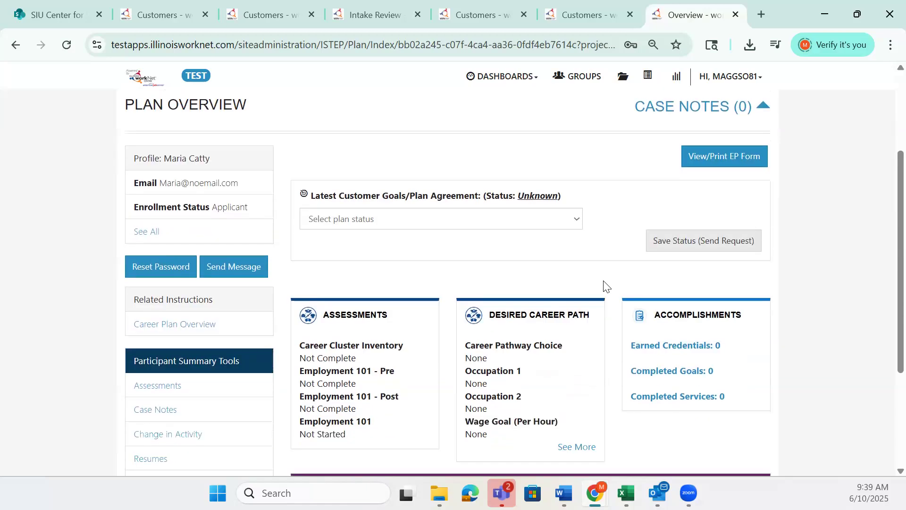
pyautogui.scroll(-2, 600, 285)
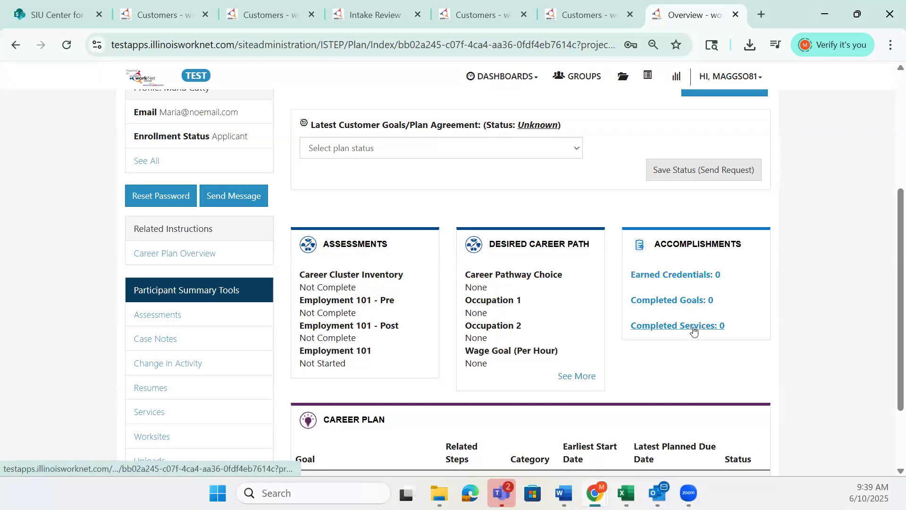
pyautogui.scroll(-3, 693, 330)
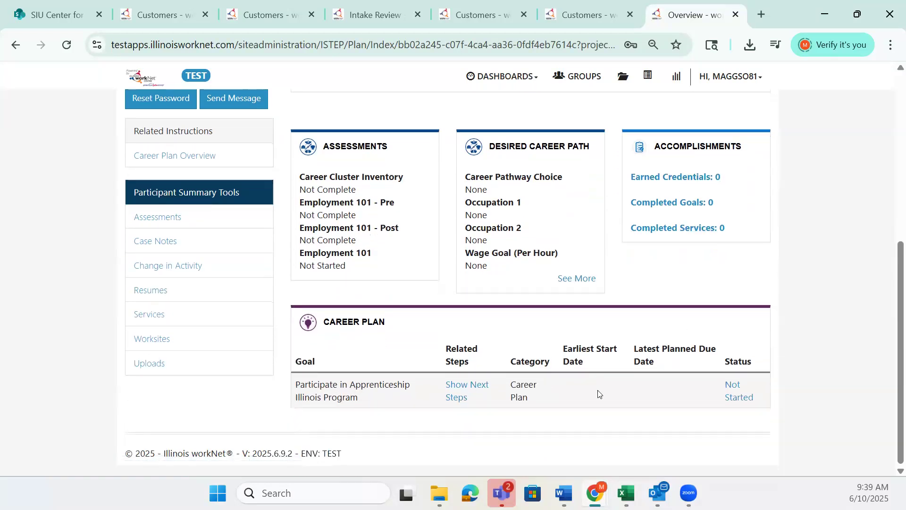
pyautogui.scroll(6, 626, 376)
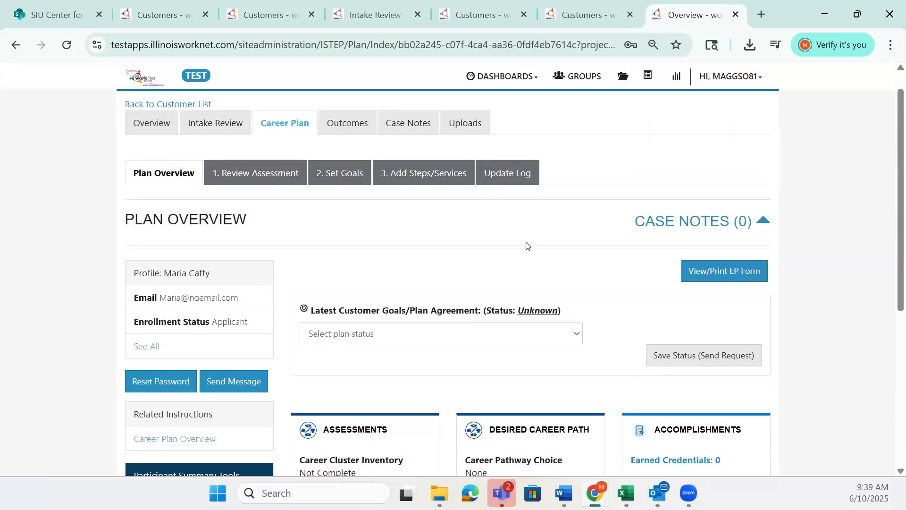
# Review the career plan's available assessments, examining the Skills and Interests and Employment 101 sections
pyautogui.click(281, 181)
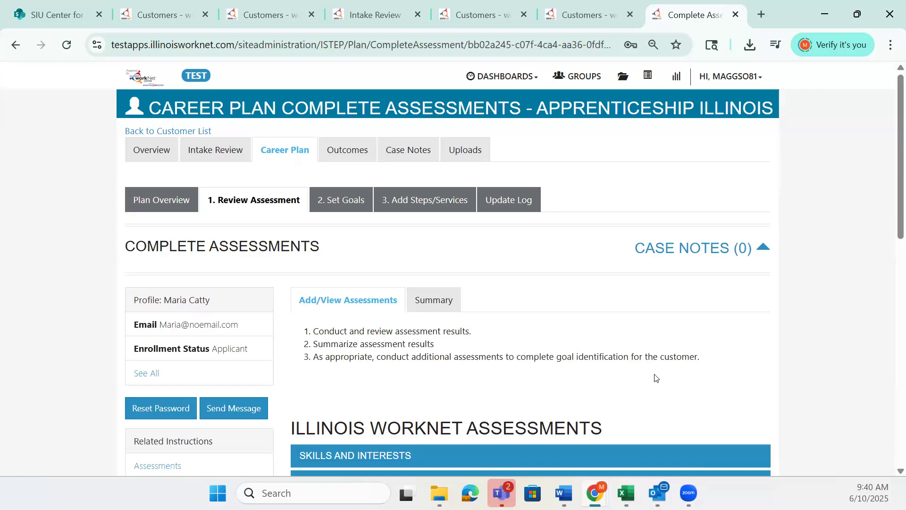
pyautogui.scroll(-7, 655, 377)
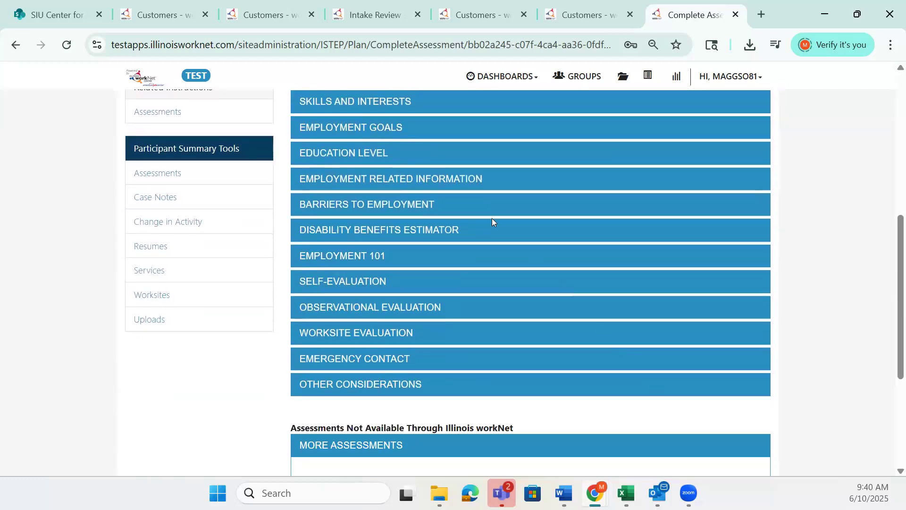
pyautogui.click(391, 103)
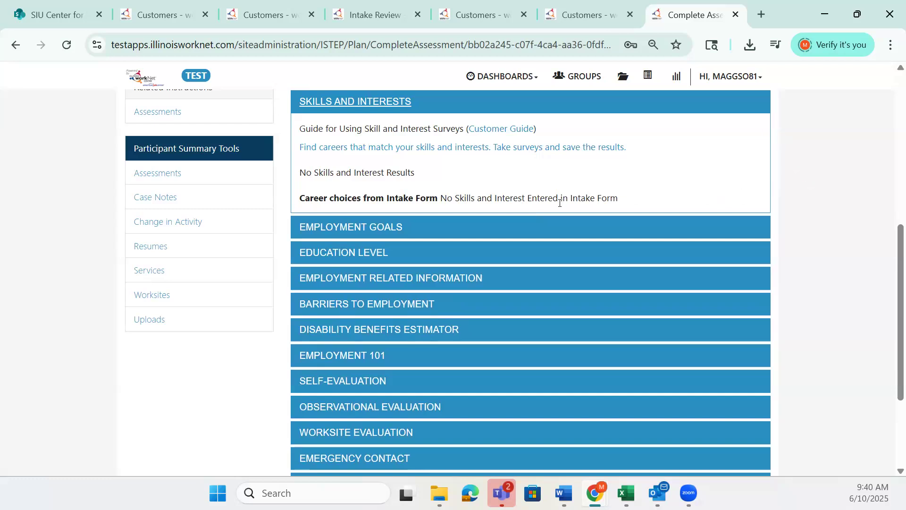
pyautogui.click(362, 104)
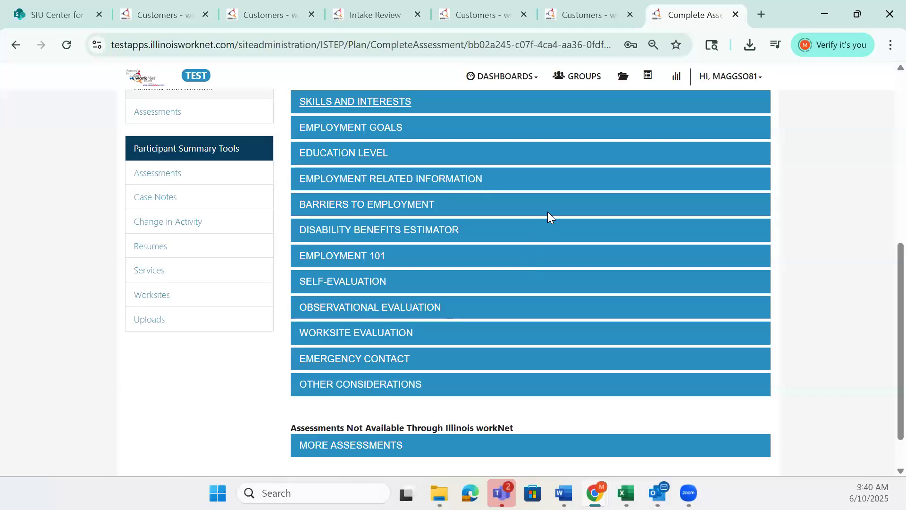
pyautogui.click(361, 255)
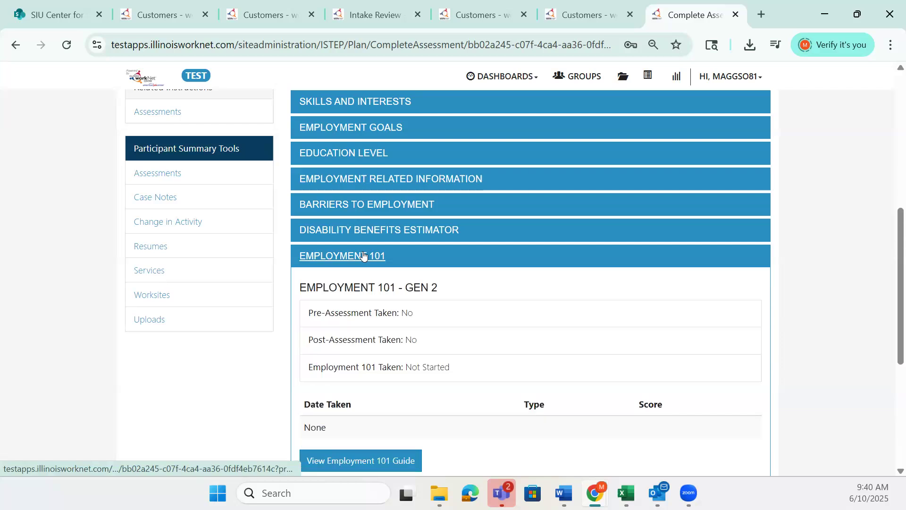
pyautogui.click(346, 256)
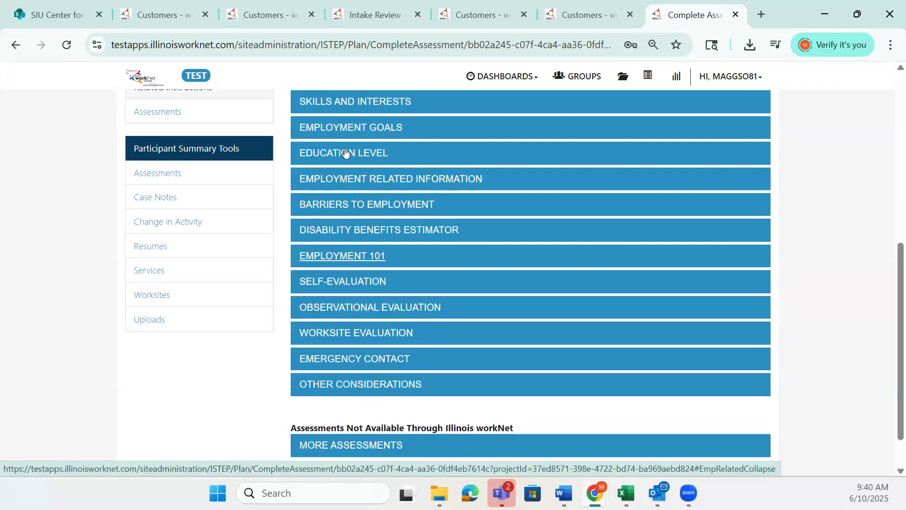
pyautogui.scroll(-1, 366, 364)
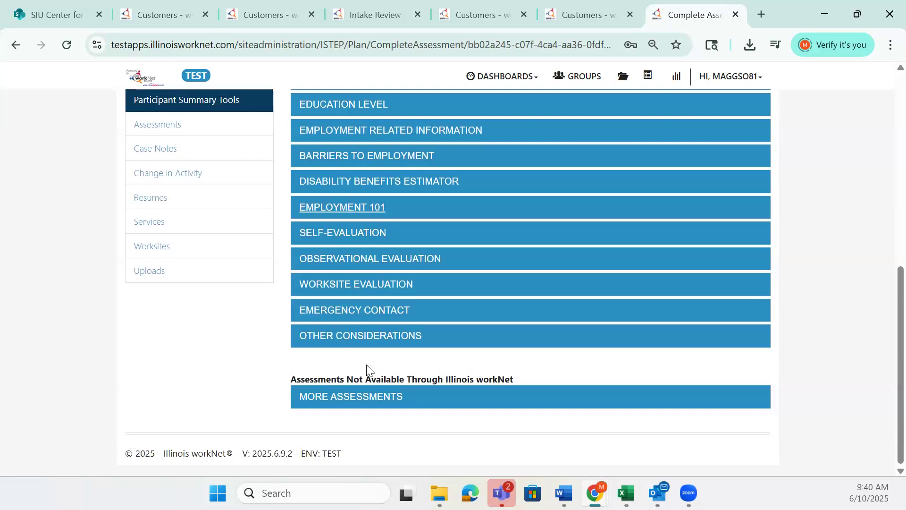
pyautogui.scroll(6, 367, 361)
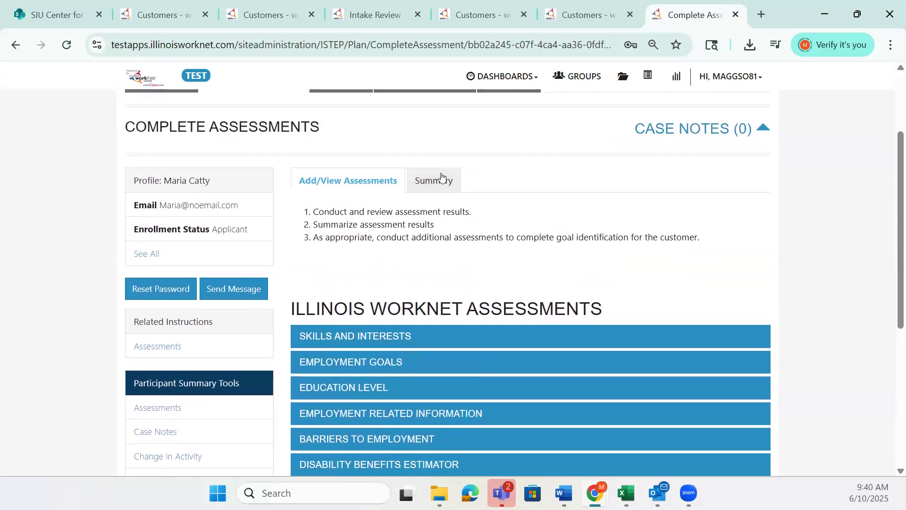
# Open a blank assessment summary, examine its summary area options and support questions, and close it without saving
pyautogui.click(441, 178)
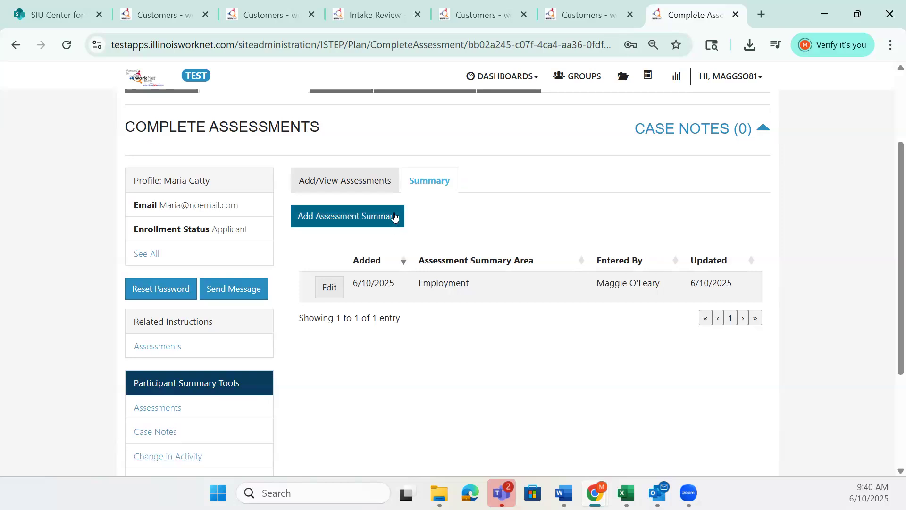
pyautogui.click(394, 216)
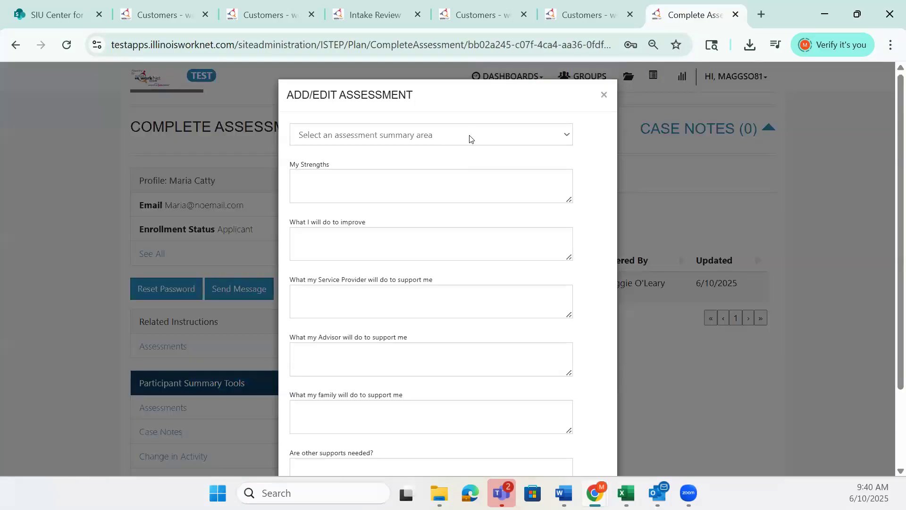
pyautogui.click(469, 138)
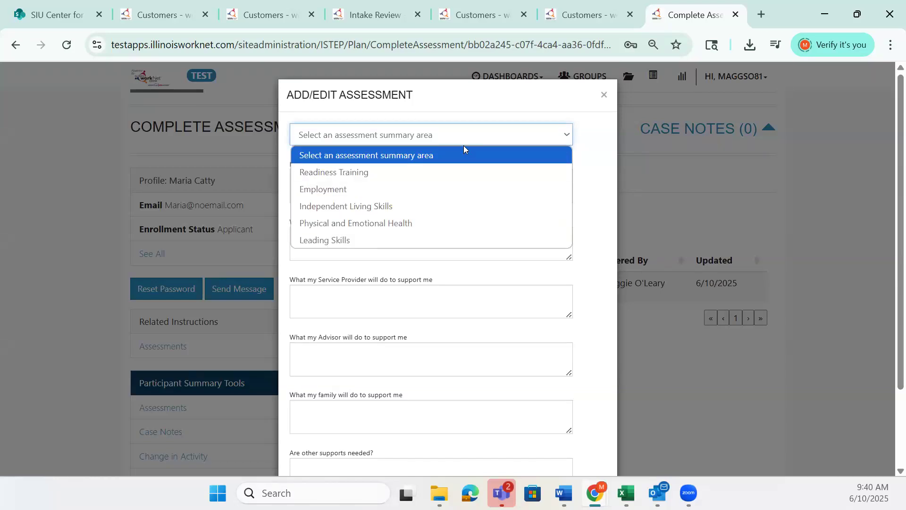
pyautogui.click(475, 150)
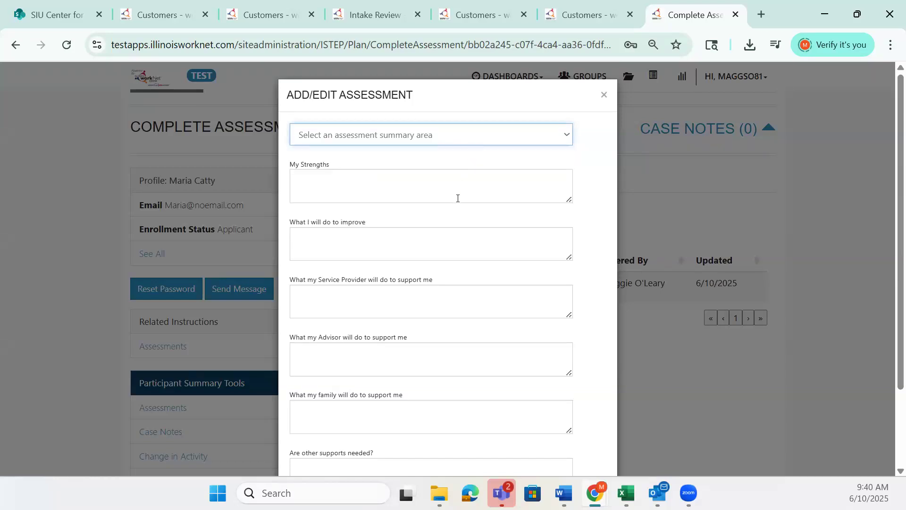
pyautogui.scroll(-2, 457, 207)
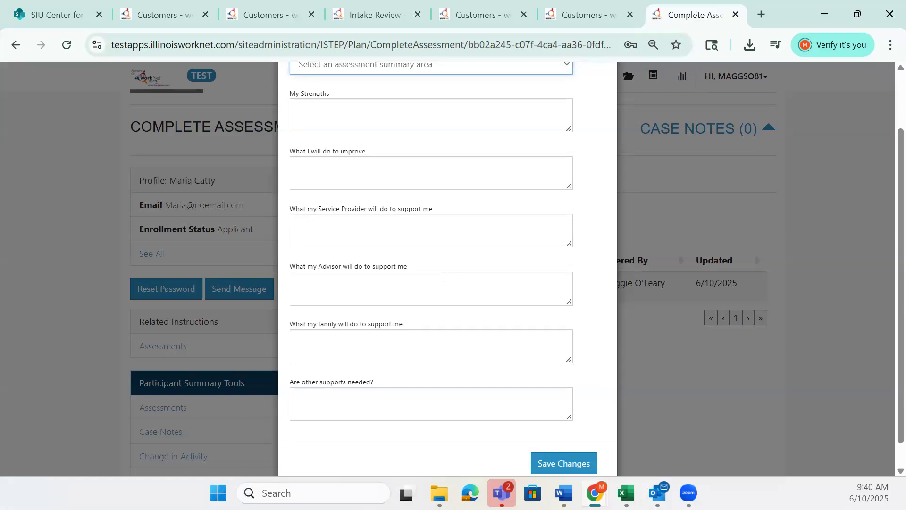
pyautogui.scroll(-1, 441, 299)
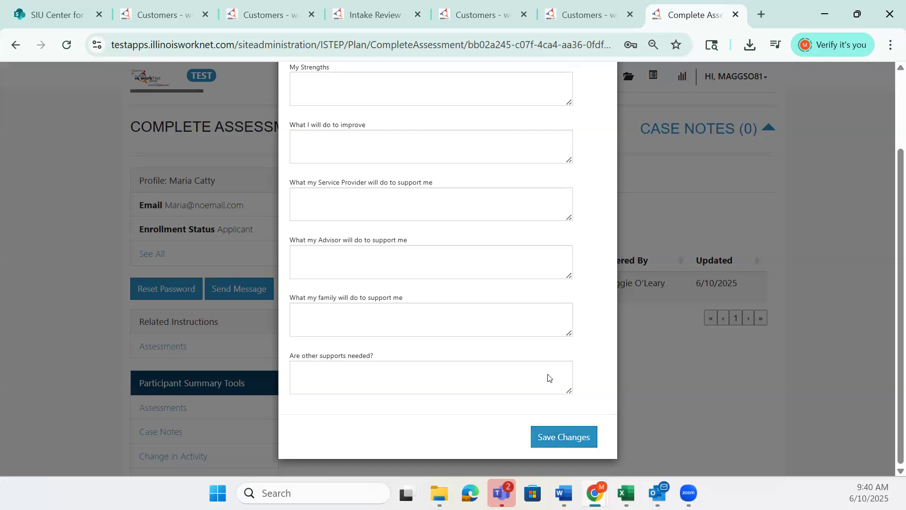
pyautogui.scroll(4, 550, 363)
pyautogui.click(603, 95)
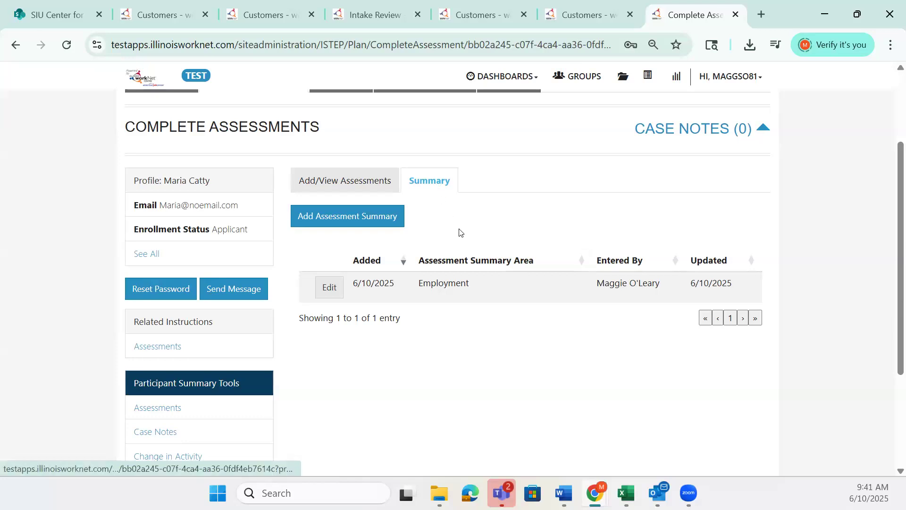
# Open the existing Employment assessment summary, review its answers, and close it without changes
pyautogui.click(331, 295)
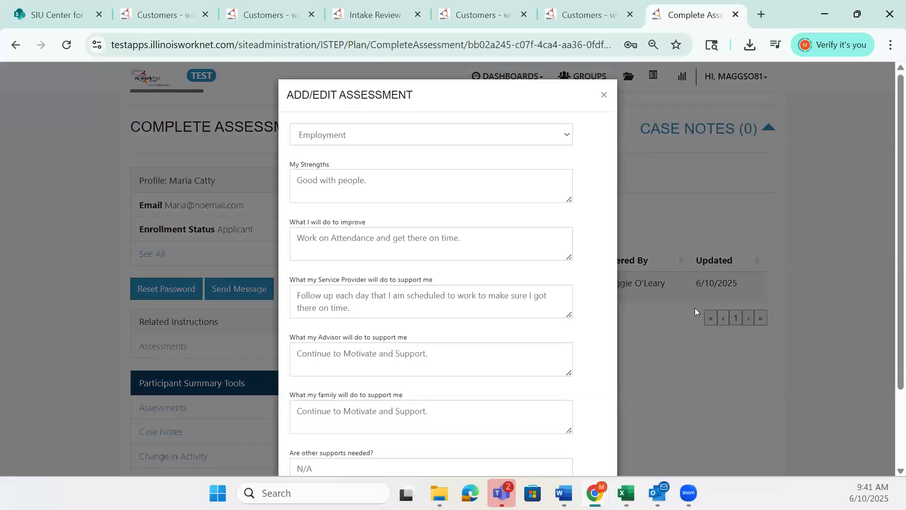
pyautogui.scroll(-2, 531, 270)
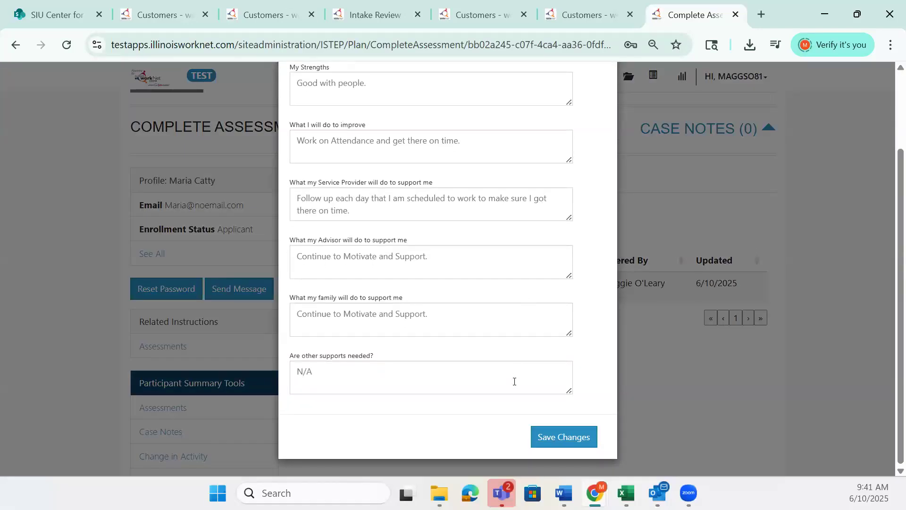
pyautogui.scroll(2, 515, 378)
pyautogui.scroll(1, 517, 378)
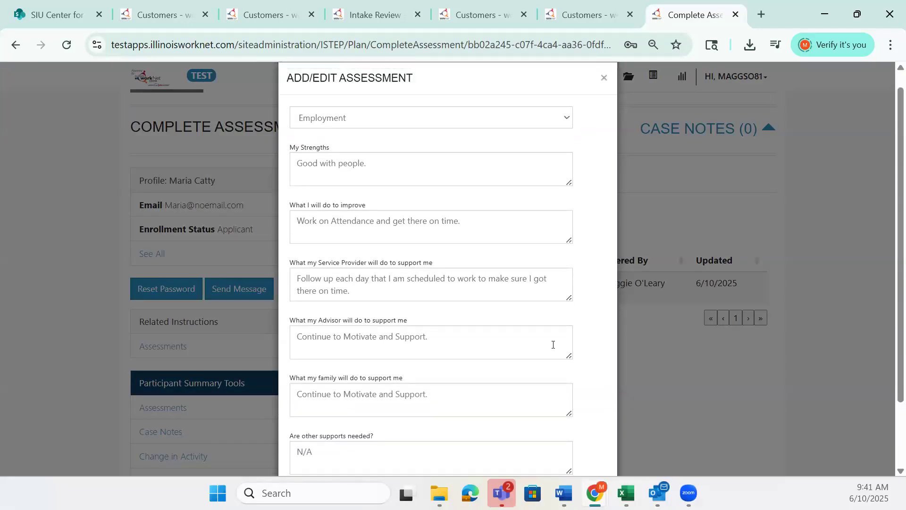
pyautogui.click(604, 95)
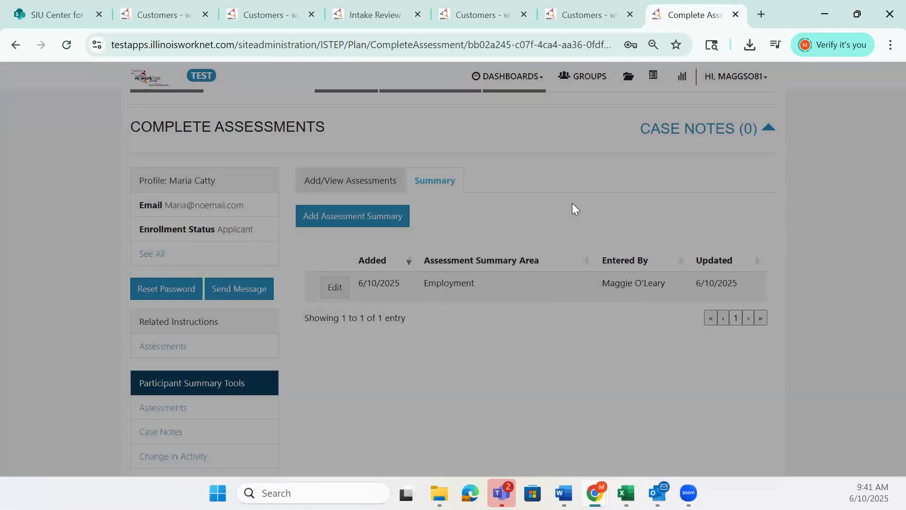
# Open the career plan's Set Goals stage and review the goal-writing guidance and the existing goal statement
pyautogui.scroll(1, 572, 204)
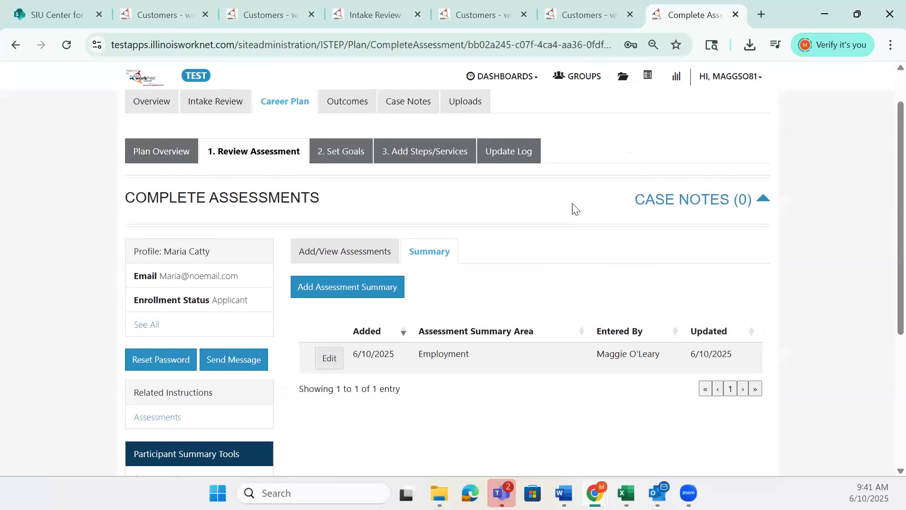
pyautogui.click(345, 158)
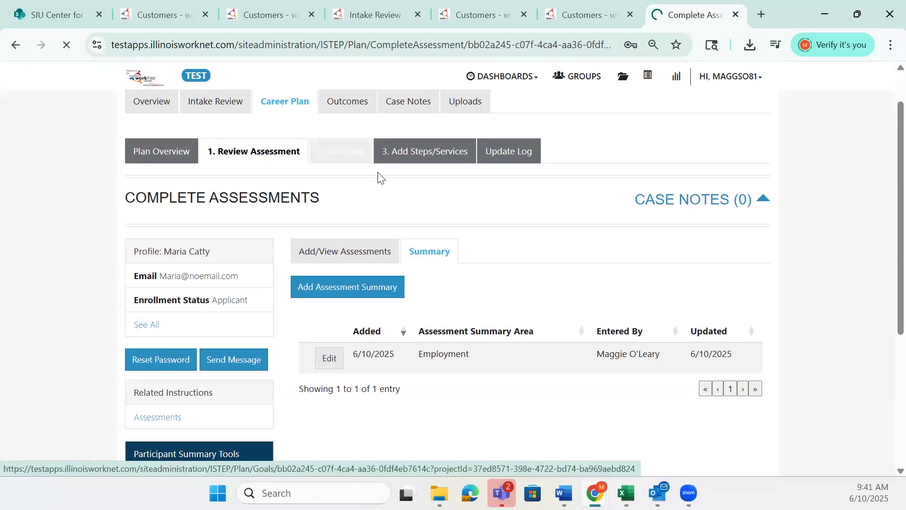
pyautogui.scroll(-1, 581, 334)
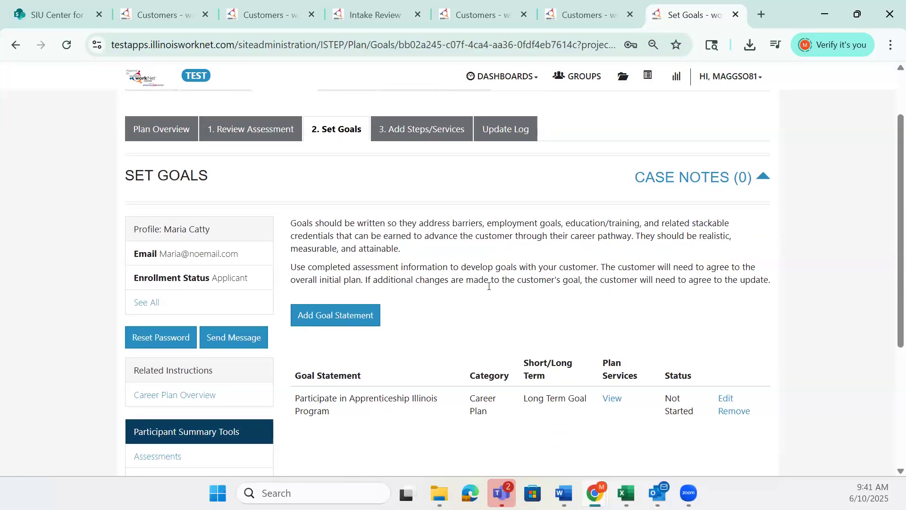
pyautogui.scroll(-2, 467, 323)
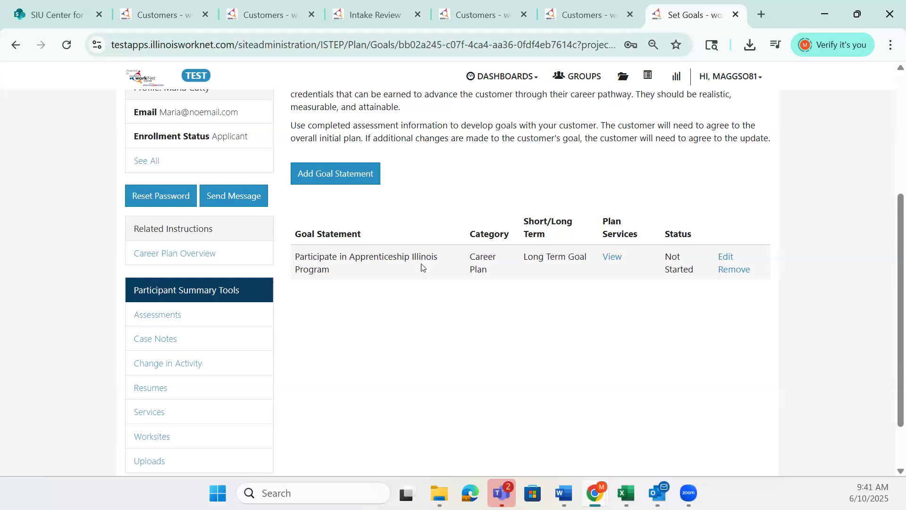
# Open the Participate in Apprenticeship Illinois Program goal for editing, examine its category, short/long term and status options, and save it with its existing values
pyautogui.click(726, 257)
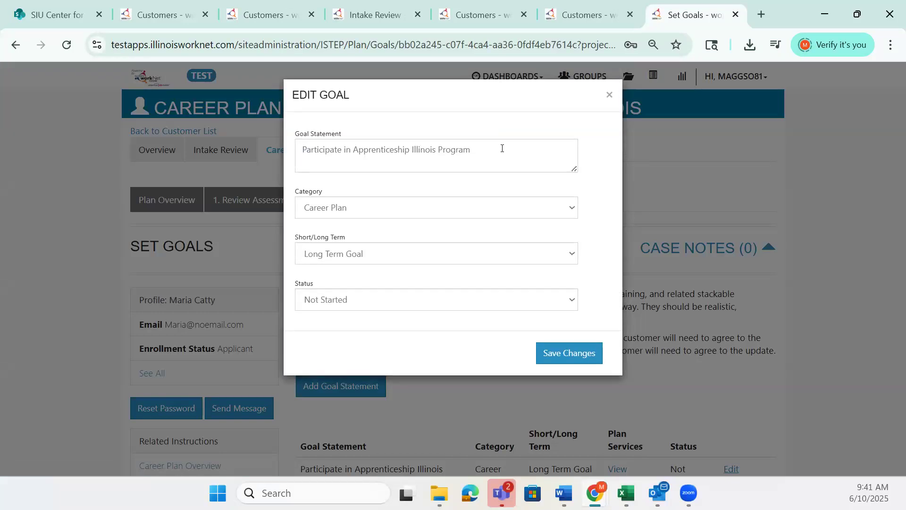
pyautogui.click(462, 210)
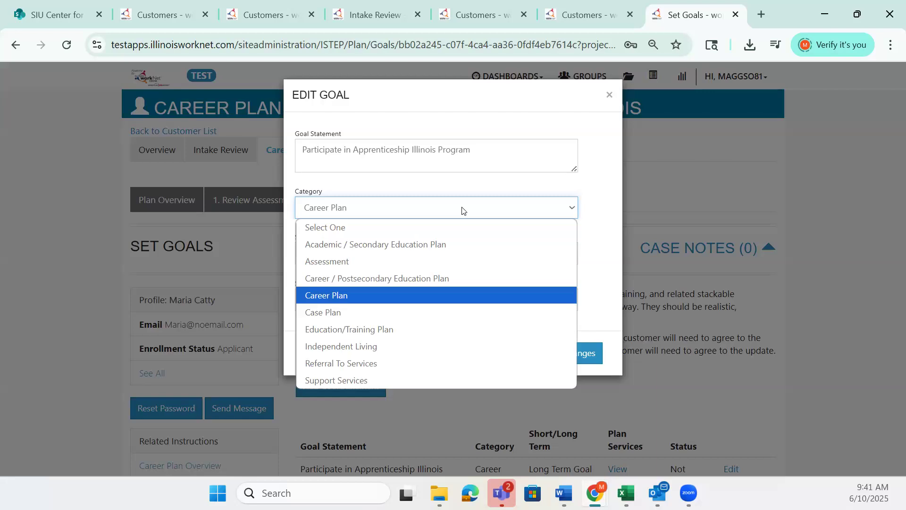
pyautogui.click(506, 189)
pyautogui.click(517, 255)
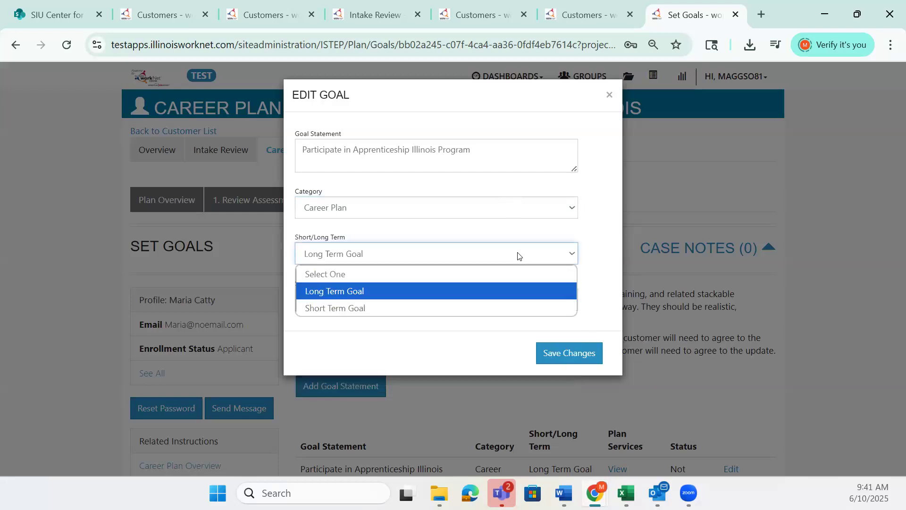
pyautogui.click(517, 255)
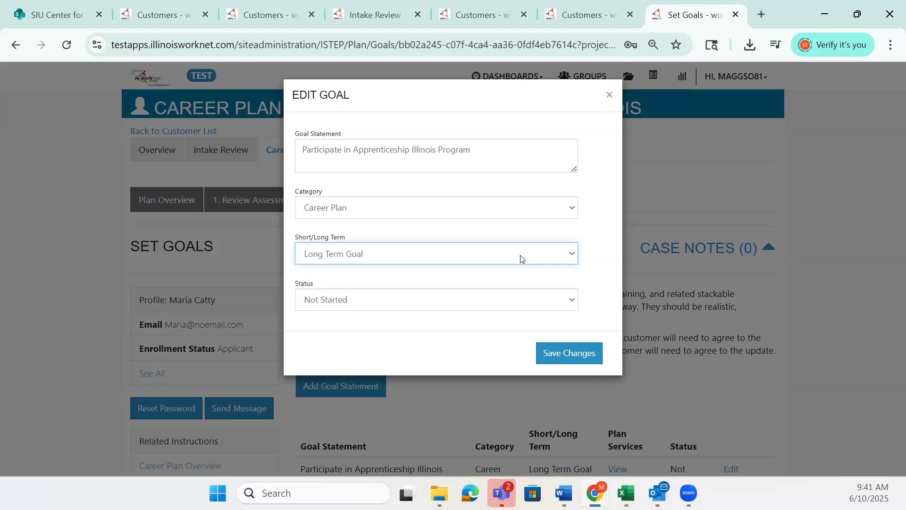
pyautogui.click(503, 306)
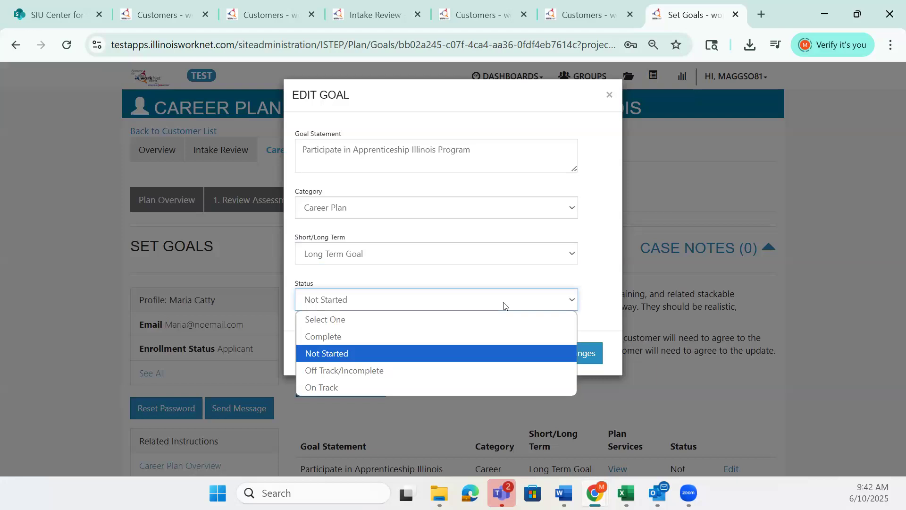
pyautogui.click(503, 306)
pyautogui.click(565, 355)
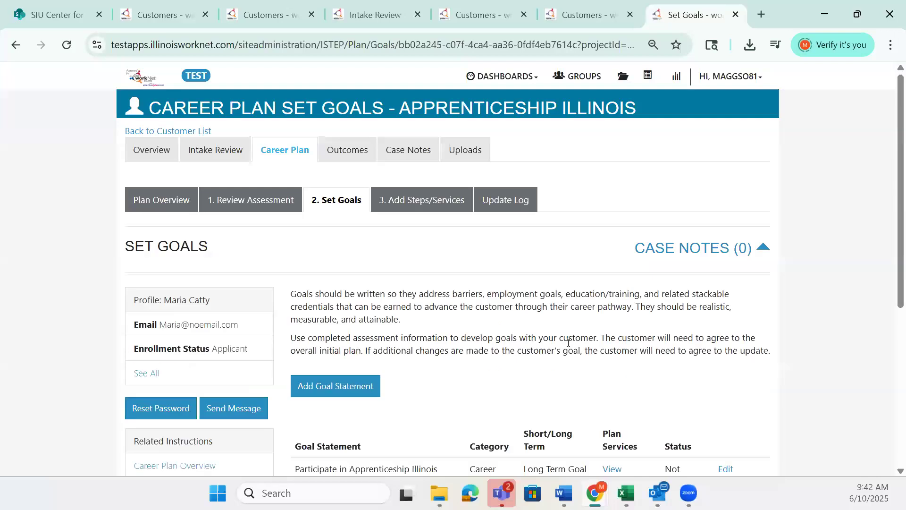
pyautogui.scroll(-3, 551, 353)
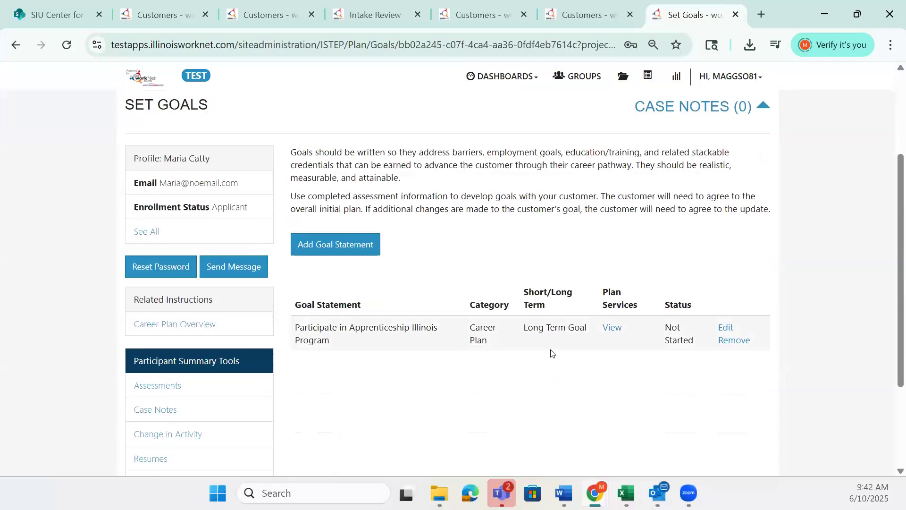
# Go to the plan's Add Steps/Services stage and open the Development of an IEP service for editing
pyautogui.scroll(3, 445, 245)
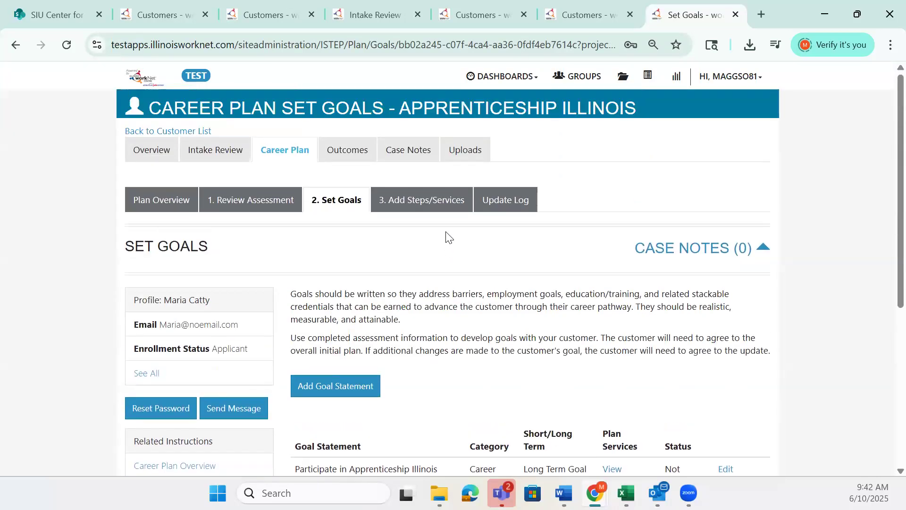
pyautogui.click(434, 206)
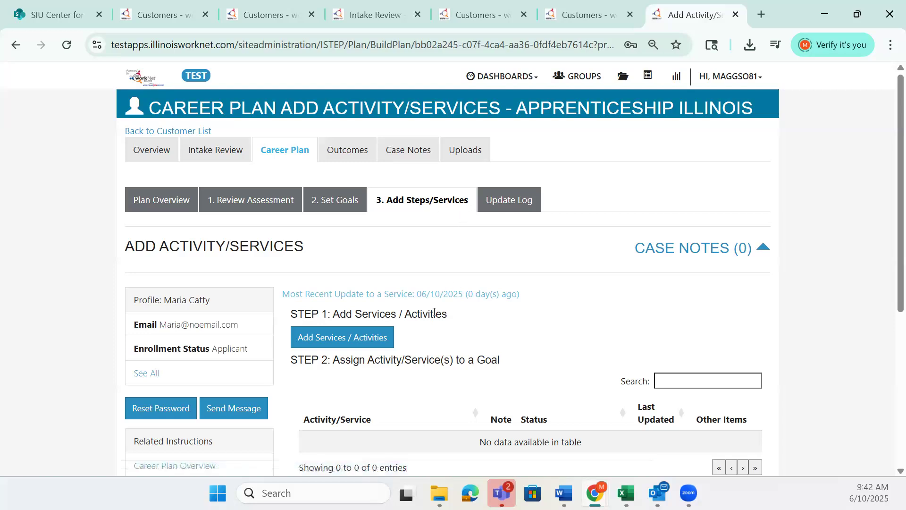
pyautogui.scroll(-6, 431, 332)
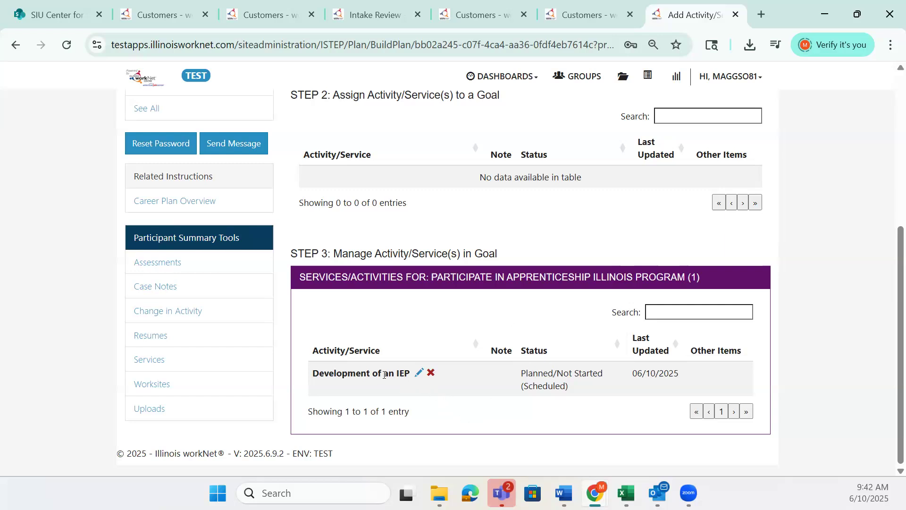
pyautogui.click(418, 375)
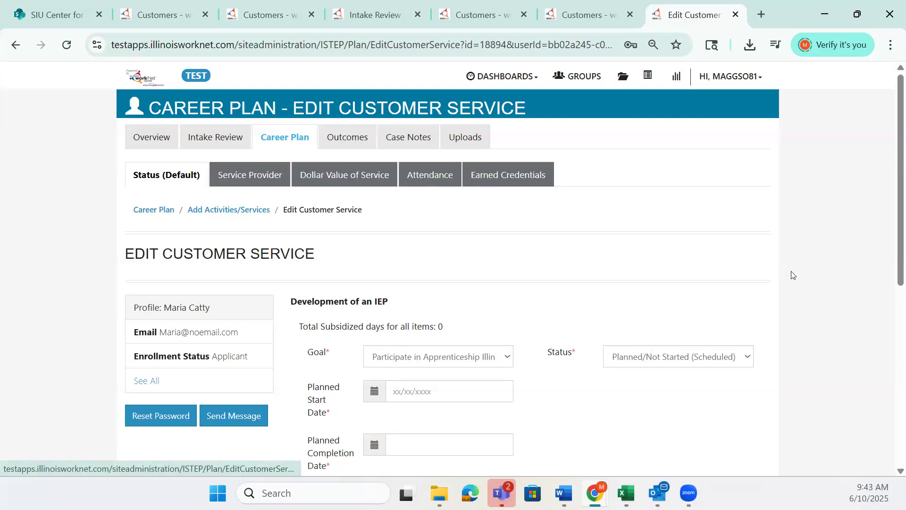
pyautogui.scroll(-5, 659, 291)
pyautogui.scroll(2, 658, 291)
pyautogui.scroll(-1, 659, 289)
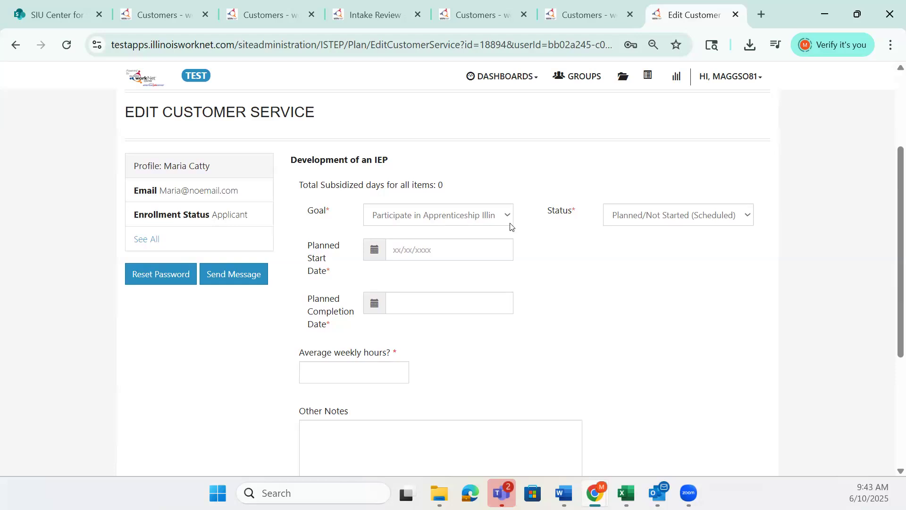
# Set the service's status to Started/Open, with planned start date 06/10/2025 and planned completion date 06/30/2025
pyautogui.click(702, 224)
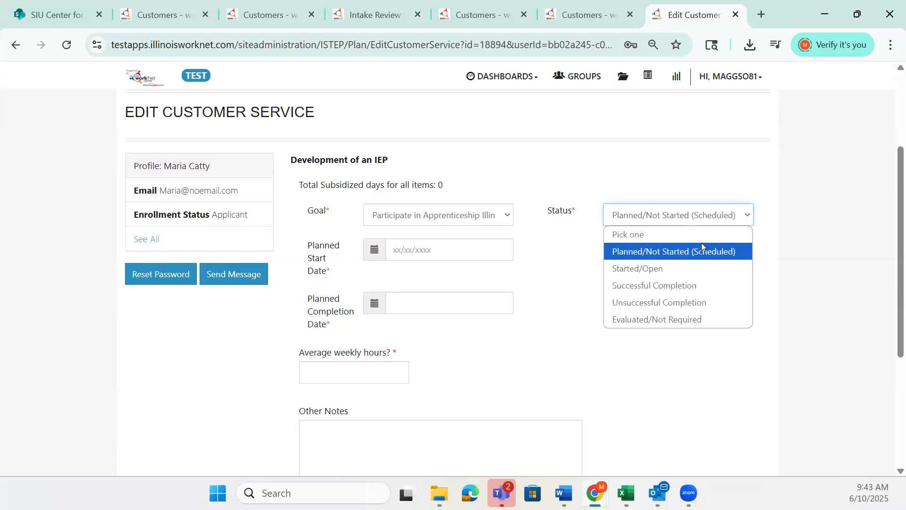
pyautogui.click(703, 267)
pyautogui.click(439, 252)
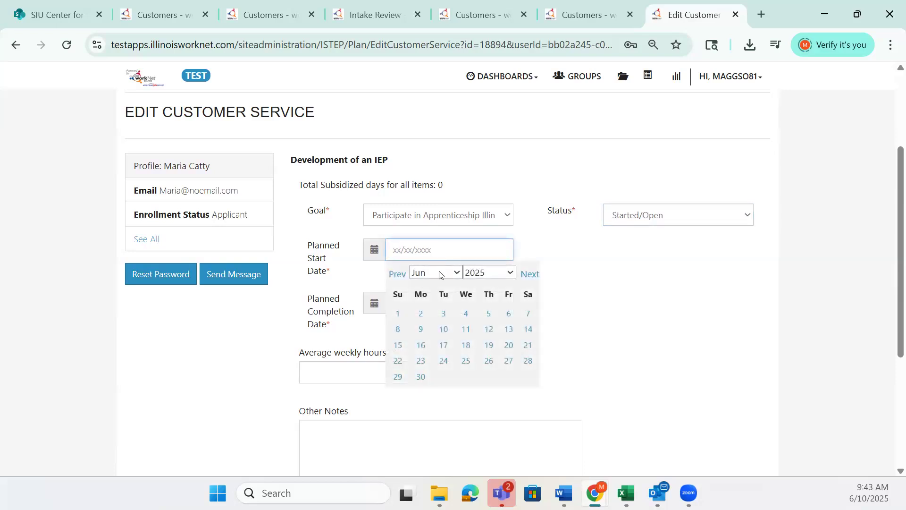
pyautogui.click(445, 330)
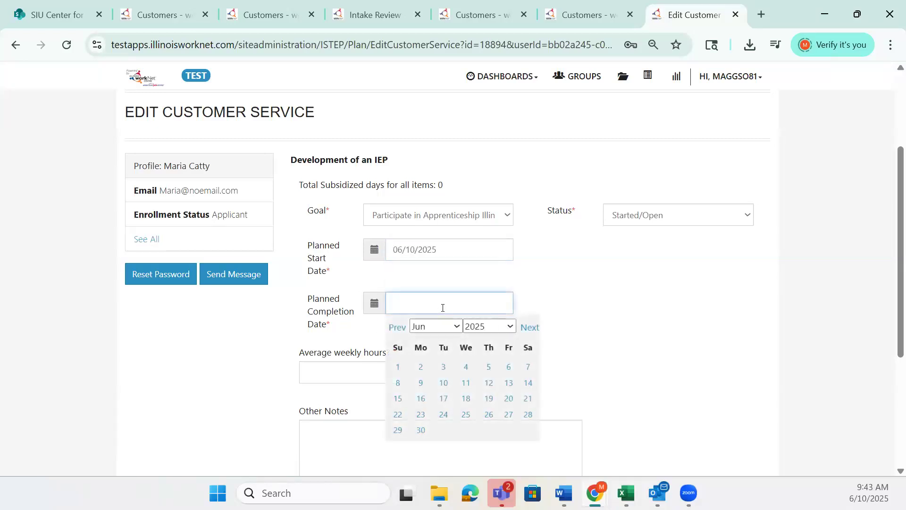
pyautogui.click(421, 430)
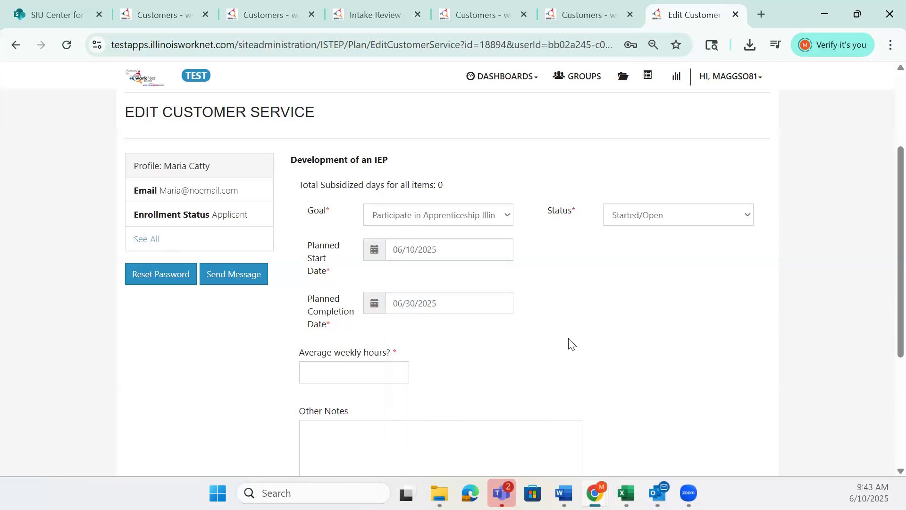
# Set the service's average weekly hours to 15
pyautogui.scroll(-1, 495, 336)
pyautogui.click(399, 302)
pyautogui.write('15')
# Expand and review the situations the service can address, and view the blank case note form, closing it without saving
pyautogui.scroll(-2, 639, 325)
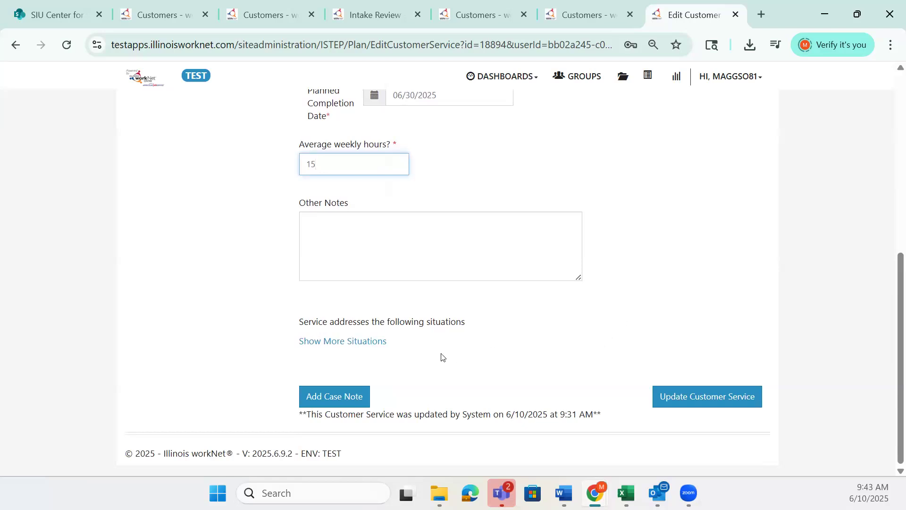
pyautogui.click(382, 343)
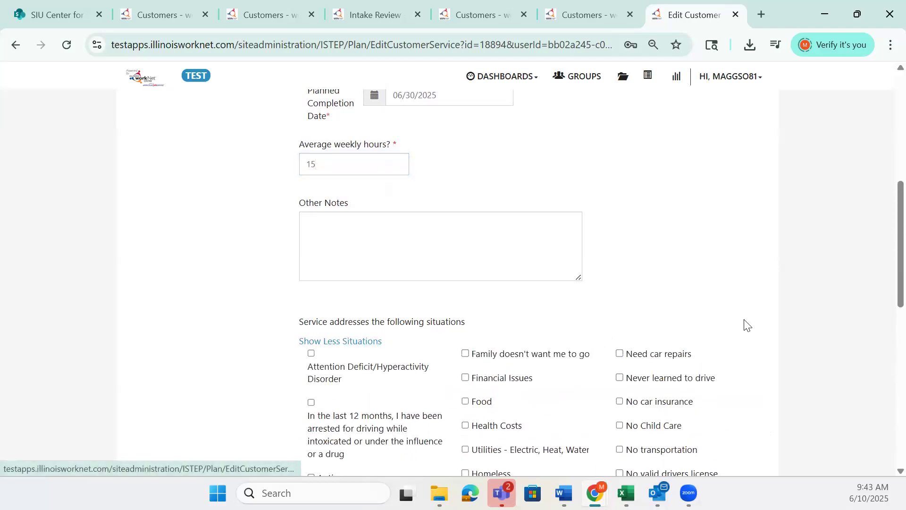
pyautogui.scroll(-4, 745, 325)
pyautogui.scroll(-1, 771, 339)
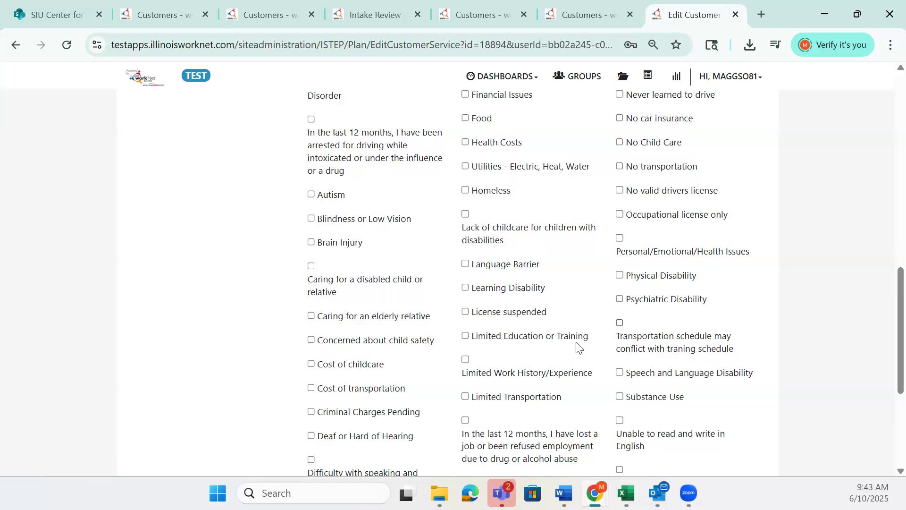
pyautogui.scroll(-4, 565, 370)
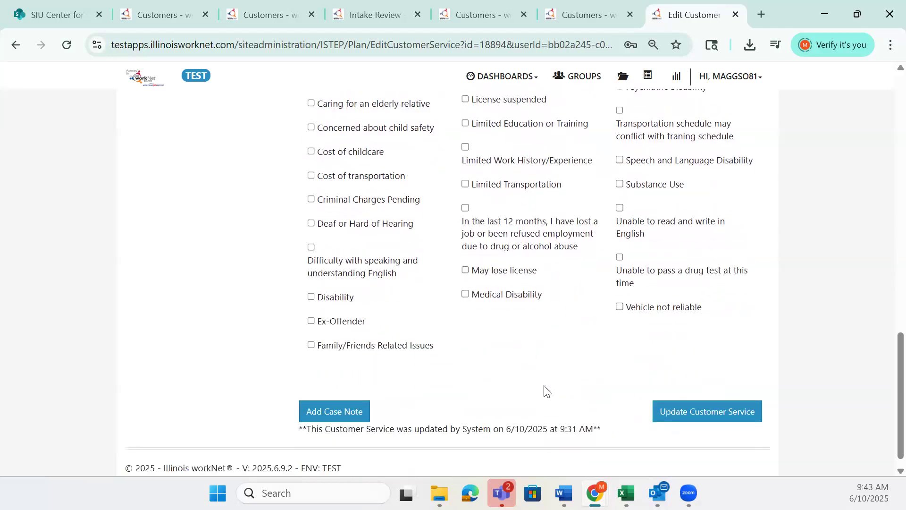
pyautogui.click(364, 412)
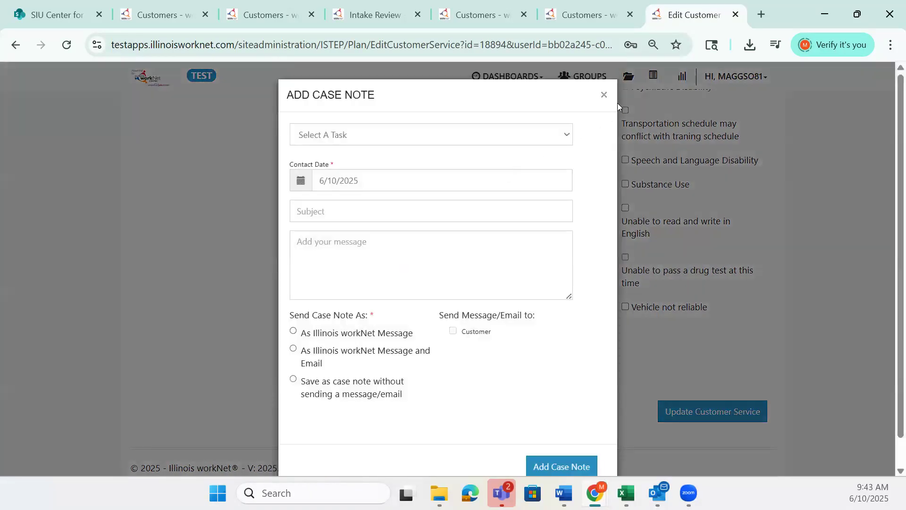
pyautogui.click(604, 95)
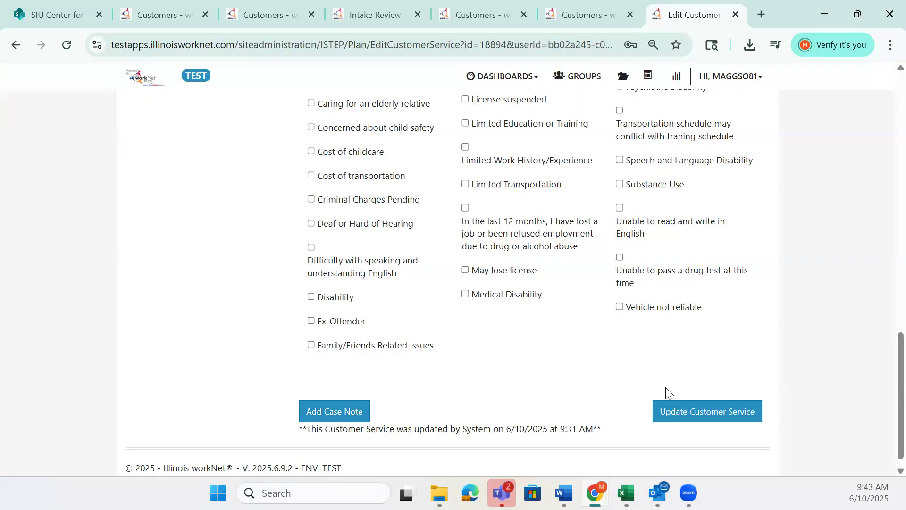
# Update the service and add an Individual Employment Plan case note, subject "IEP", message "IEP - Worked on Development", saved without sending a message/email
pyautogui.click(678, 410)
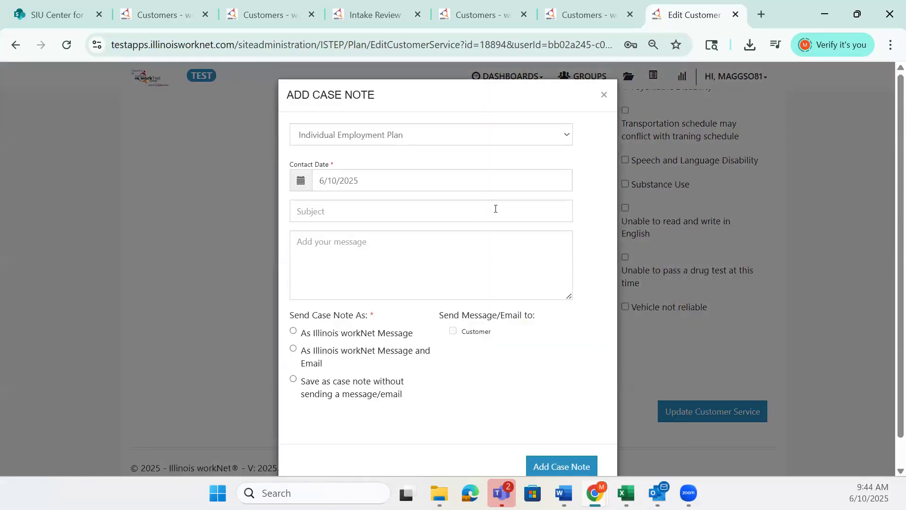
pyautogui.click(495, 208)
pyautogui.write('IEP')
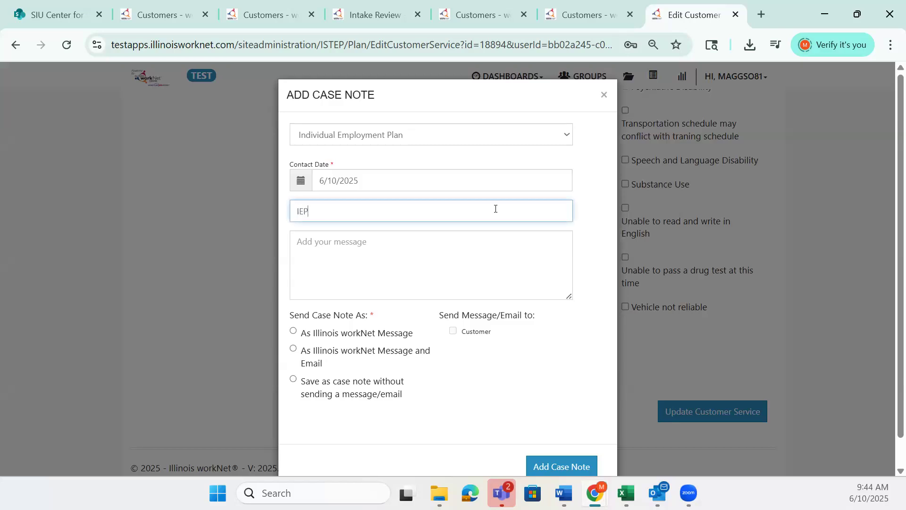
pyautogui.press('Tab')
pyautogui.write('IEP')
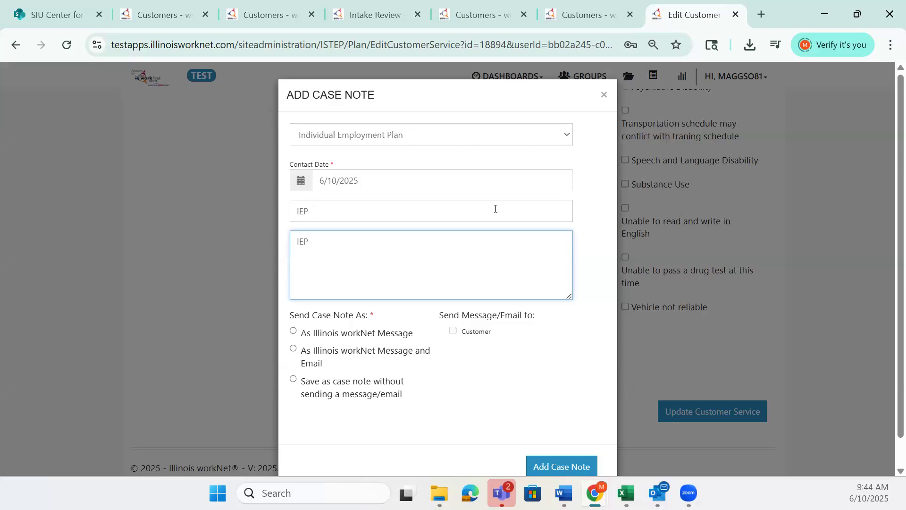
pyautogui.write('Worked on Devbelopment')
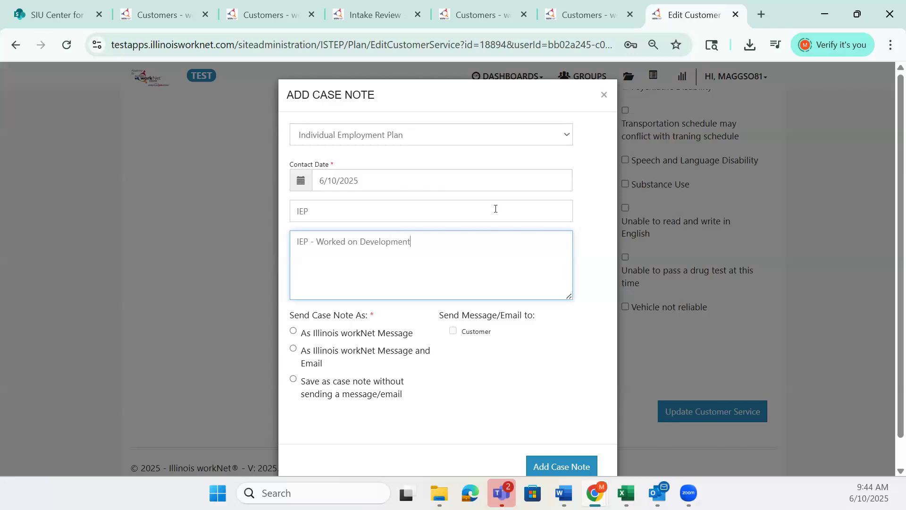
pyautogui.click(293, 379)
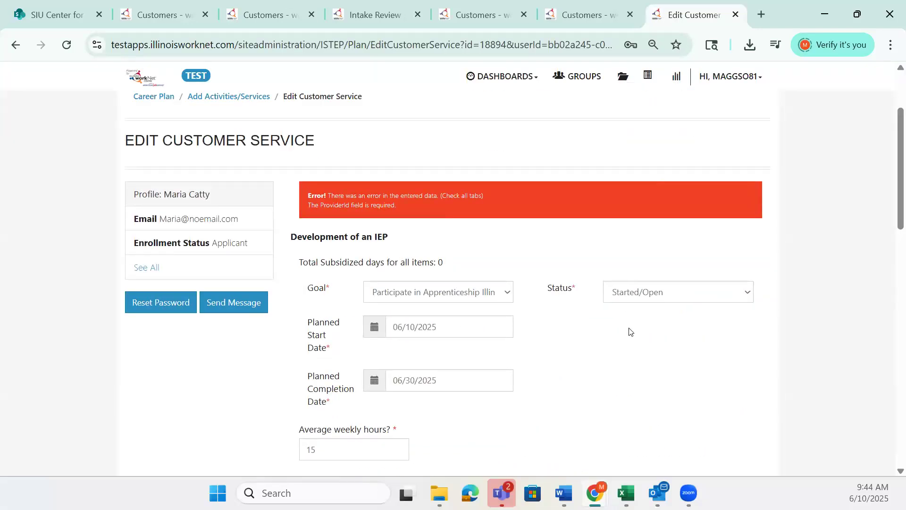
# Select Apprenticeship Illinois - ABC Location as the service provider for the Development of an IEP service
pyautogui.scroll(3, 455, 176)
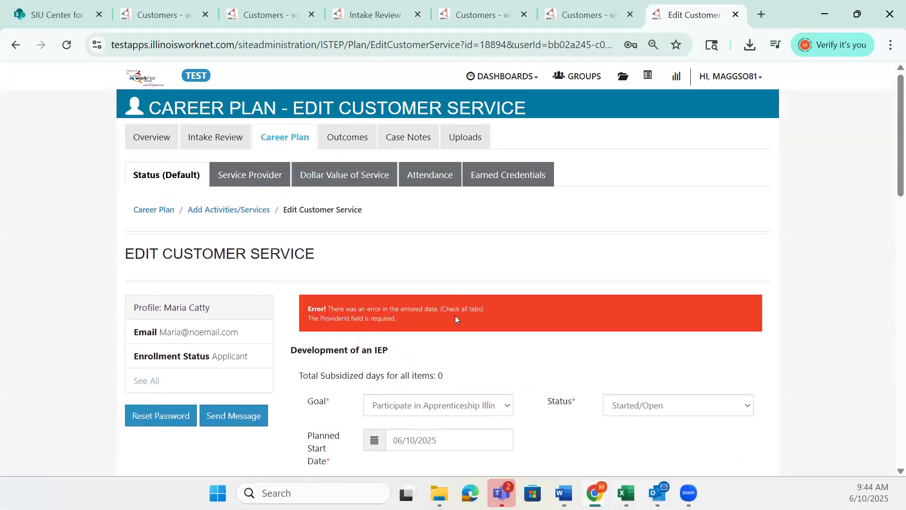
pyautogui.click(244, 182)
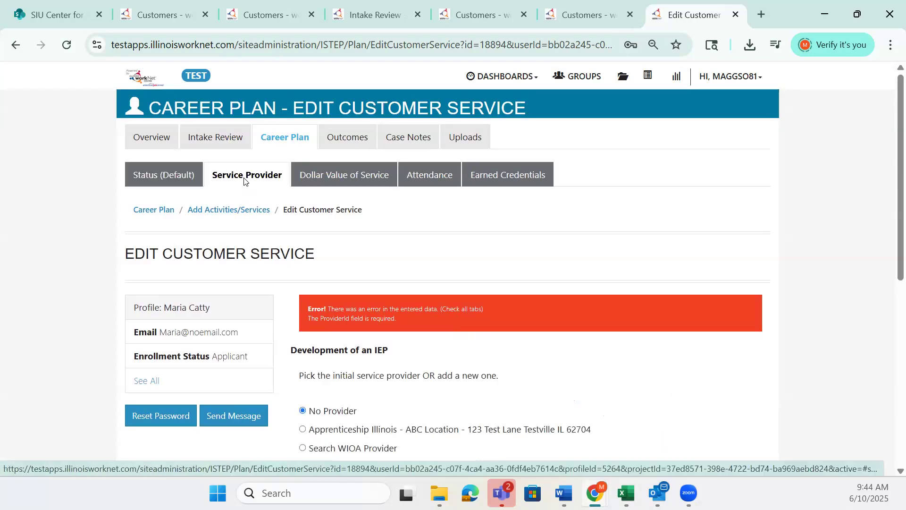
pyautogui.scroll(-2, 651, 405)
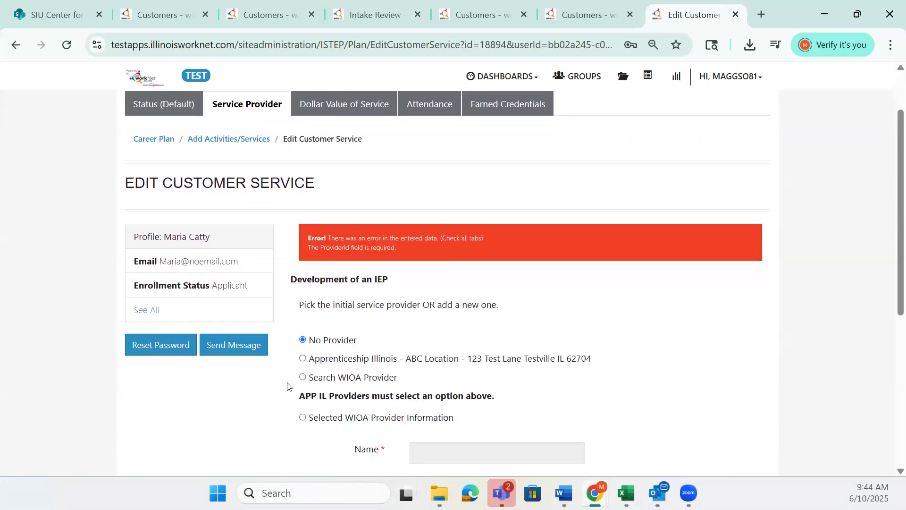
pyautogui.click(303, 359)
pyautogui.scroll(-3, 599, 380)
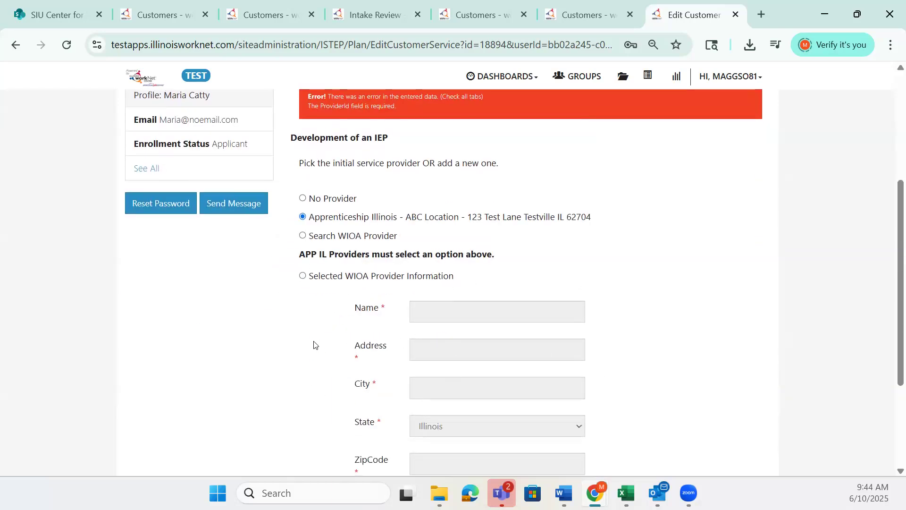
# Check the instructor options, and update the Development of an IEP service with its selected provider and the prefilled Individual Employment Plan case note
pyautogui.scroll(3, 314, 344)
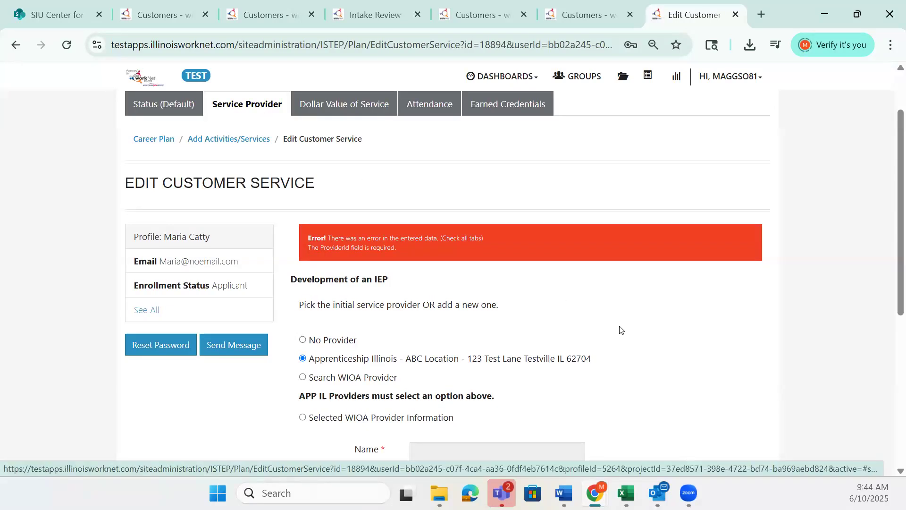
pyautogui.scroll(-2, 620, 330)
pyautogui.scroll(-3, 620, 333)
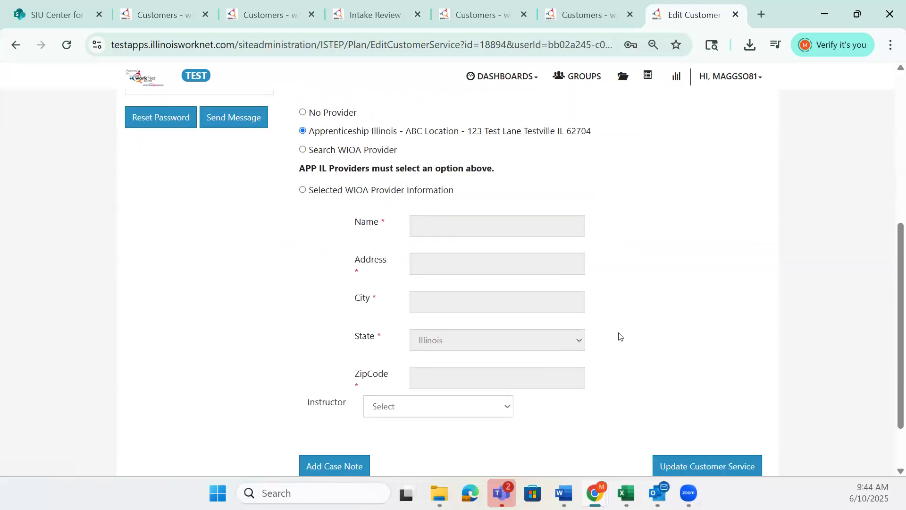
pyautogui.scroll(-1, 619, 335)
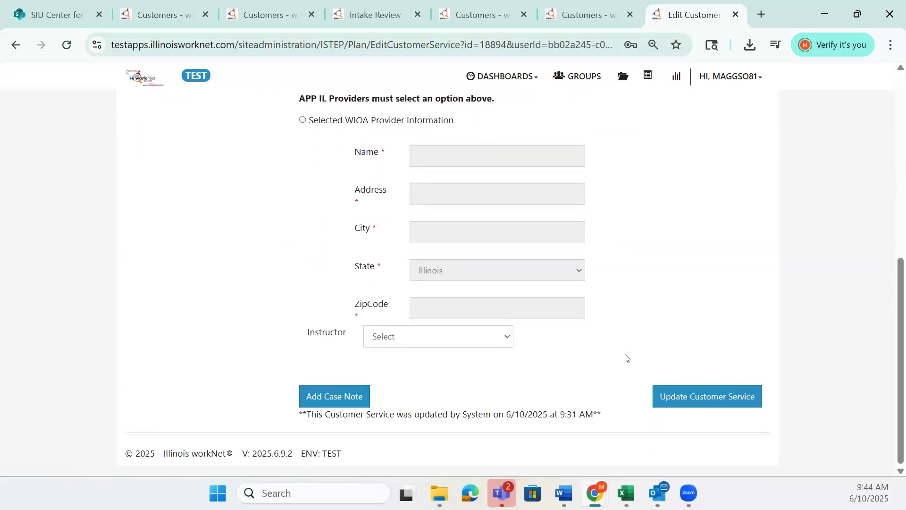
pyautogui.click(508, 337)
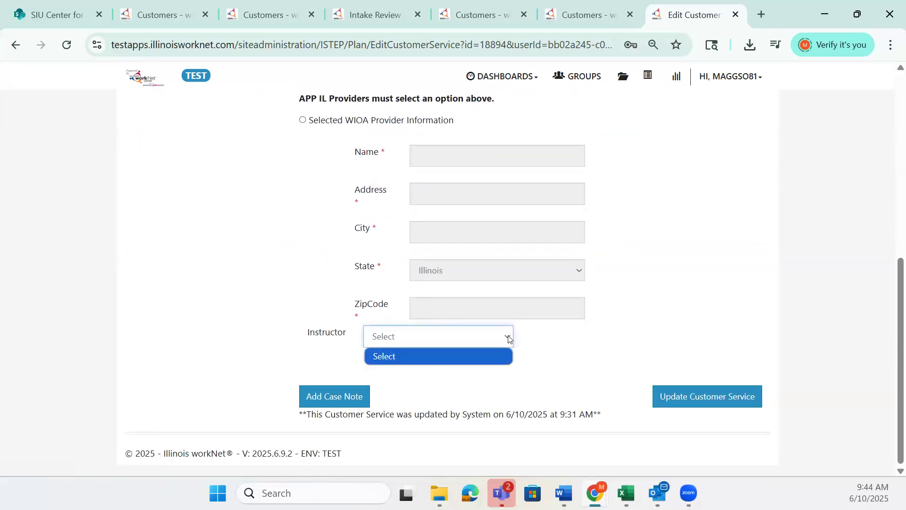
pyautogui.click(543, 360)
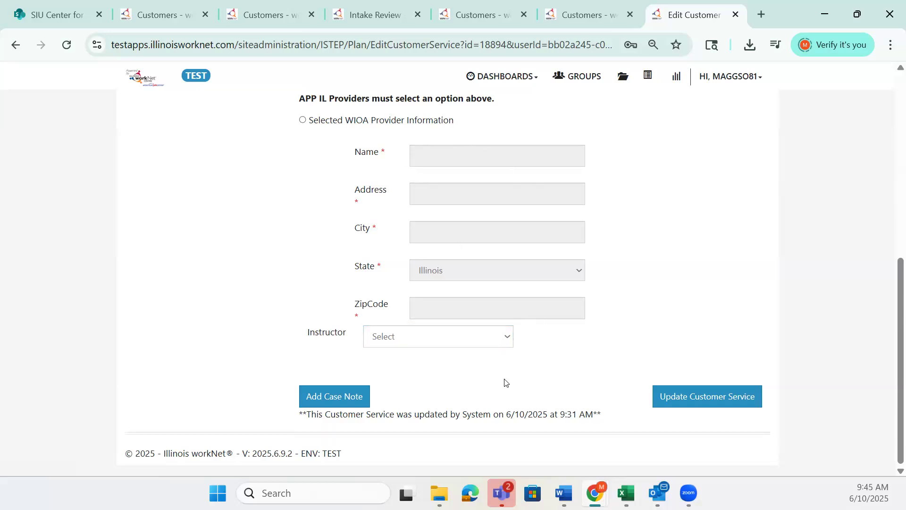
pyautogui.click(704, 395)
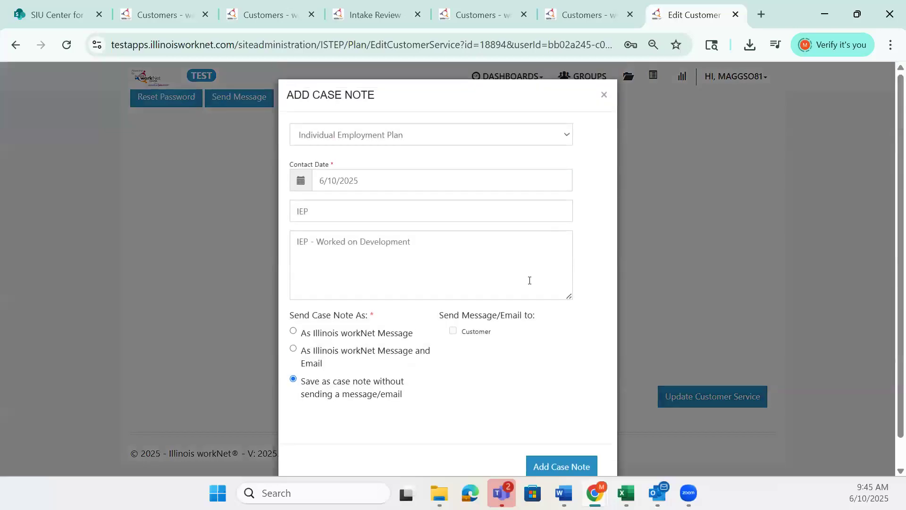
pyautogui.click(557, 464)
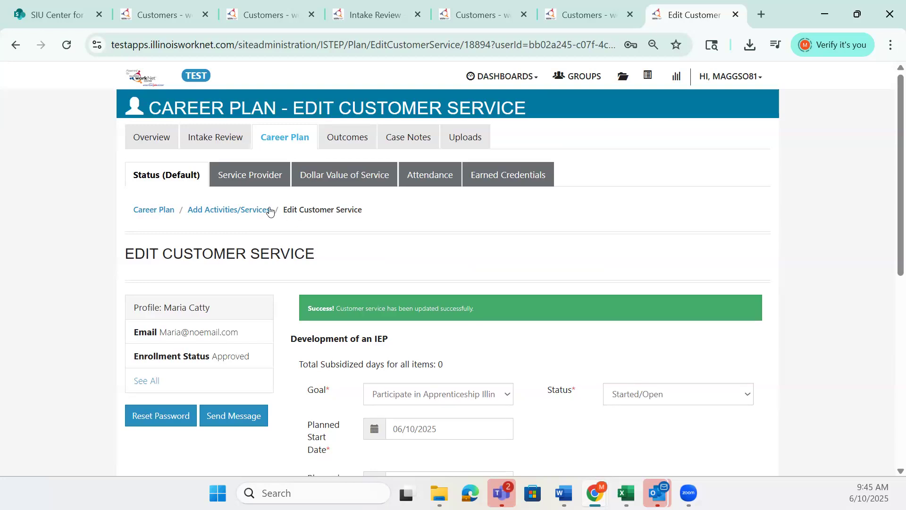
# Review the service's provider and dollar value sections, and view the service type options in a blank service cost form, closing it without saving
pyautogui.click(256, 184)
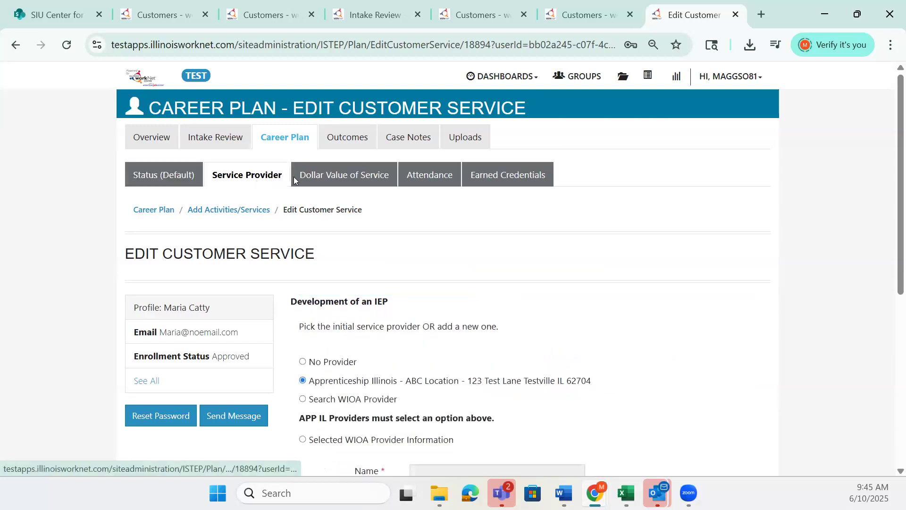
pyautogui.click(338, 179)
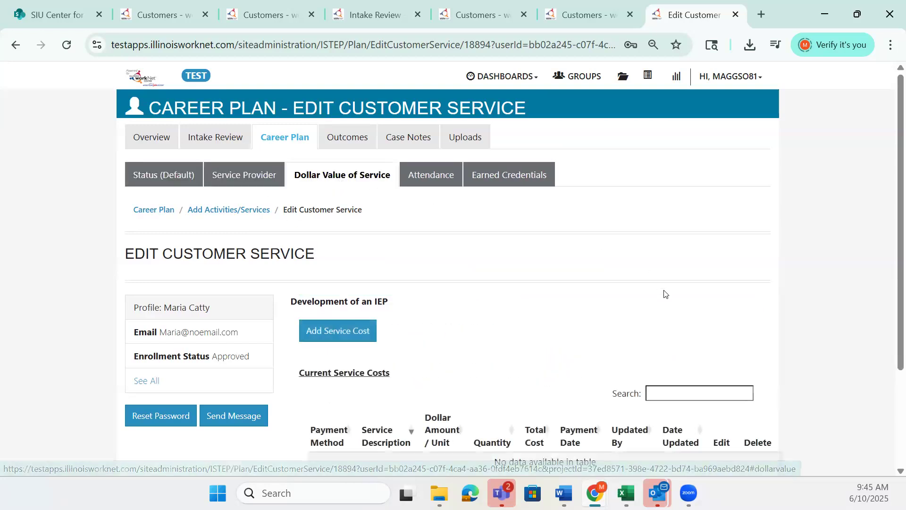
pyautogui.scroll(-2, 665, 293)
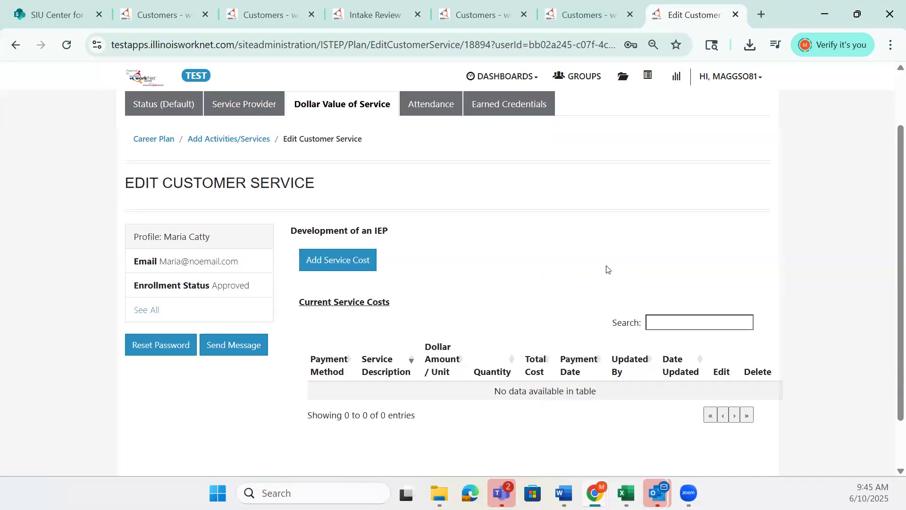
pyautogui.scroll(-2, 604, 266)
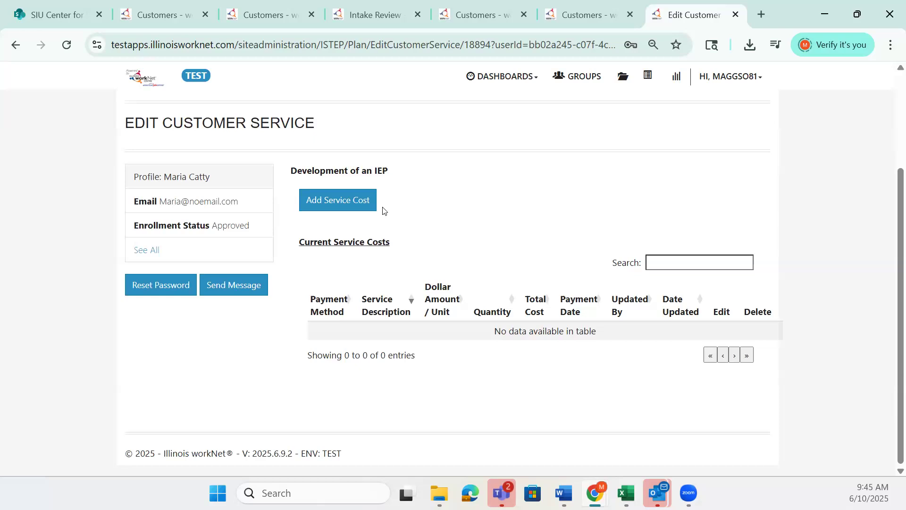
pyautogui.click(364, 209)
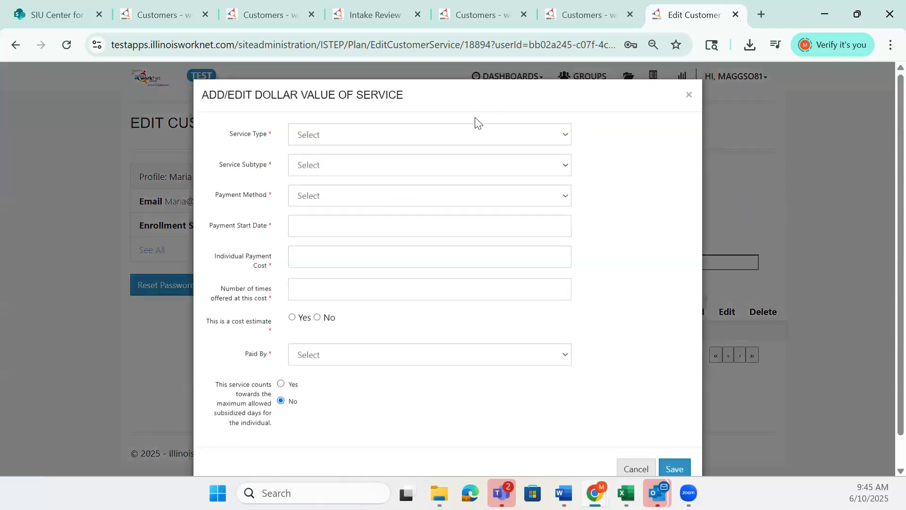
pyautogui.click(563, 138)
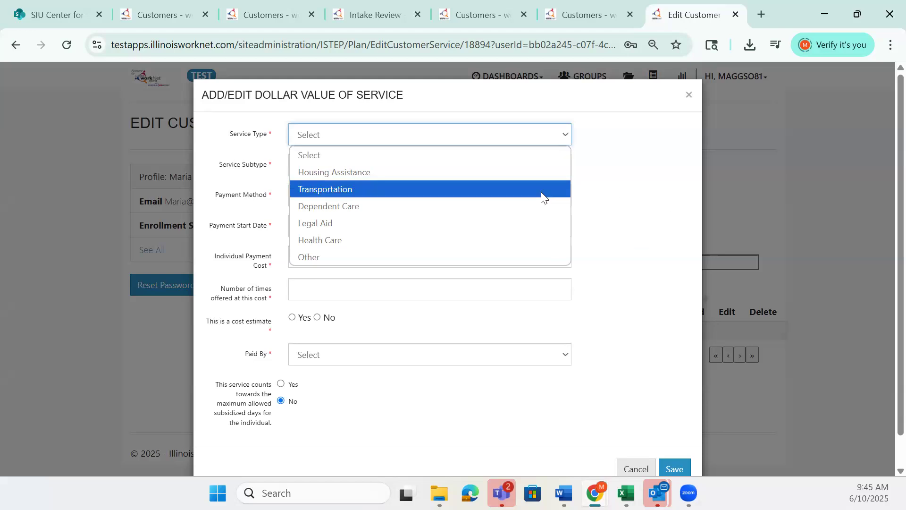
pyautogui.click(634, 195)
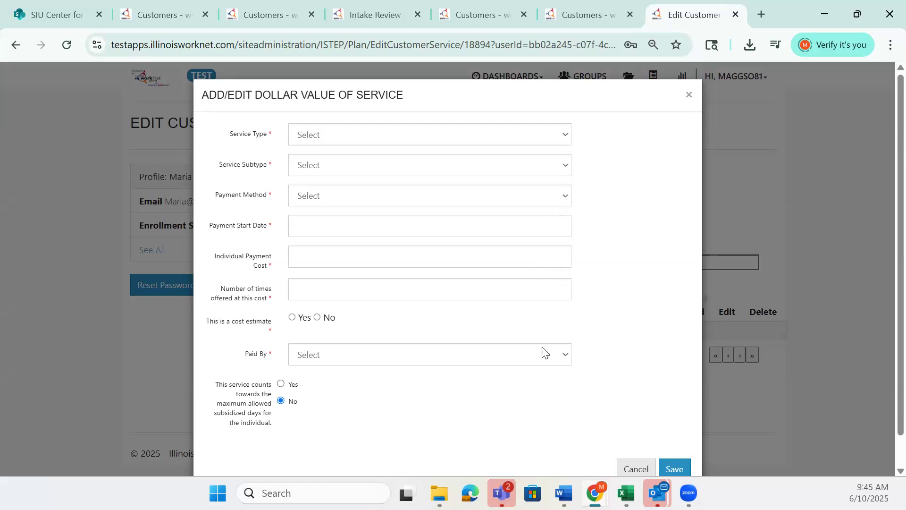
pyautogui.click(689, 97)
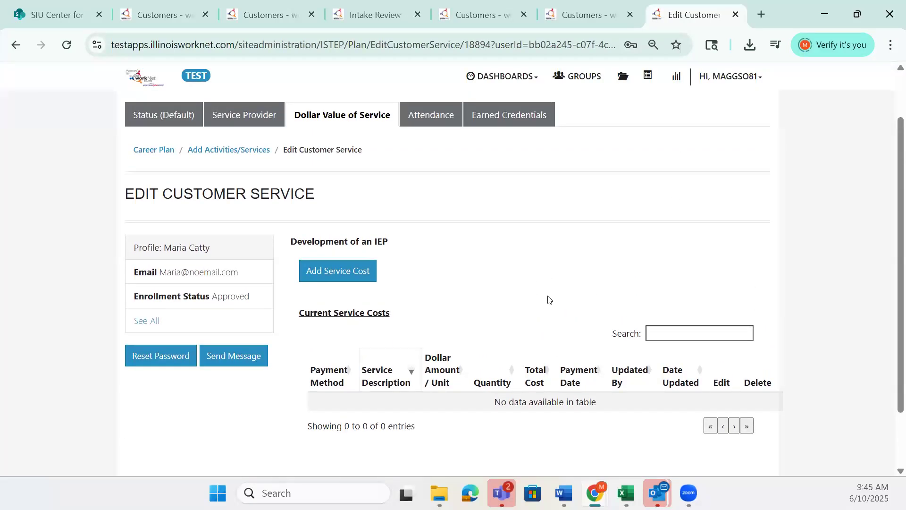
# Review the service's weekly attendance records and open the week 6/8/2025-6/14/2025
pyautogui.click(429, 118)
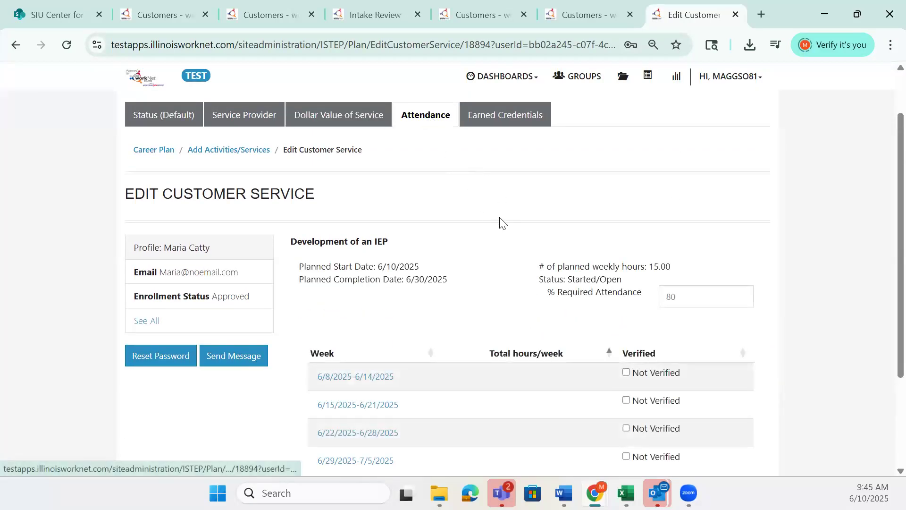
pyautogui.scroll(-3, 507, 236)
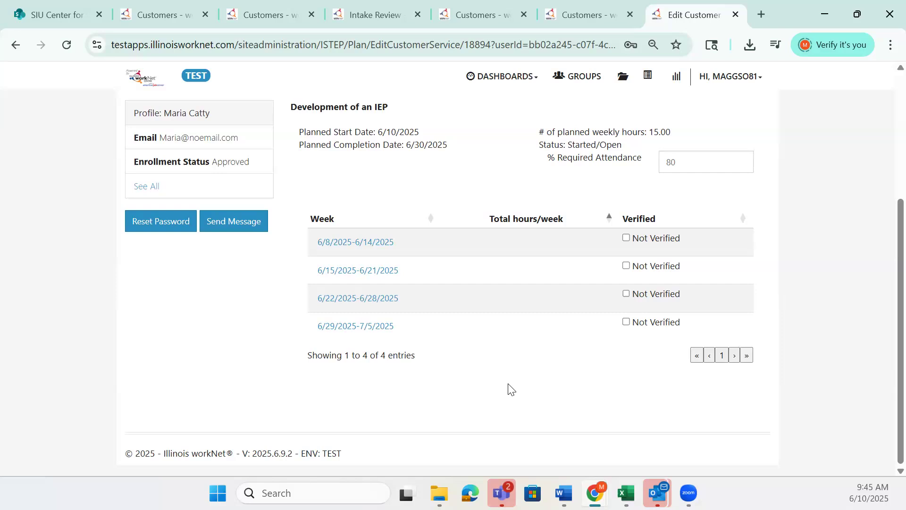
pyautogui.click(387, 246)
pyautogui.scroll(3, 431, 218)
pyautogui.scroll(1, 469, 224)
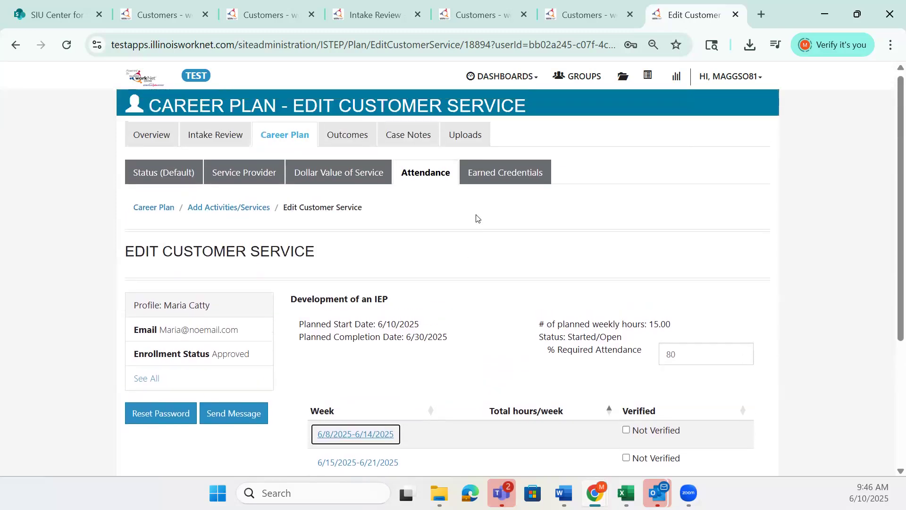
# Review the service's earned credentials, and view the source and type options in a blank manual credential form, cancelling it without saving
pyautogui.click(519, 178)
pyautogui.scroll(-3, 626, 254)
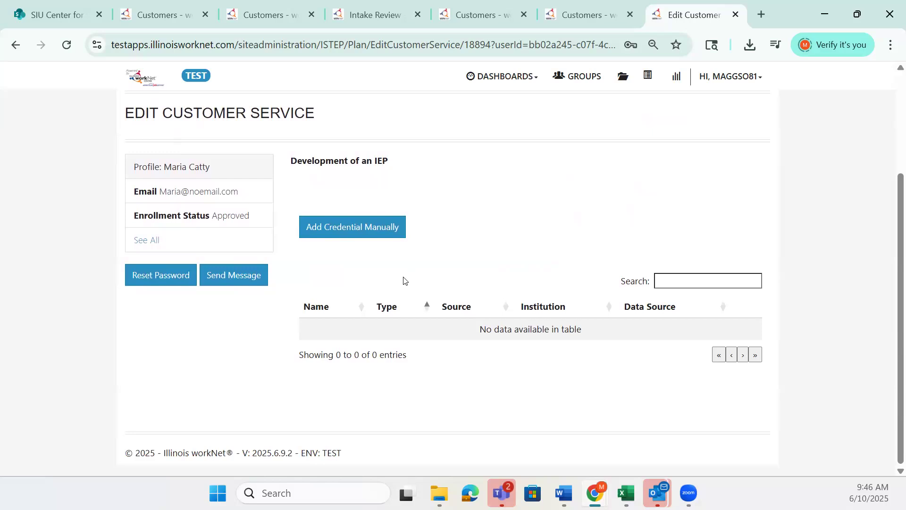
pyautogui.click(398, 231)
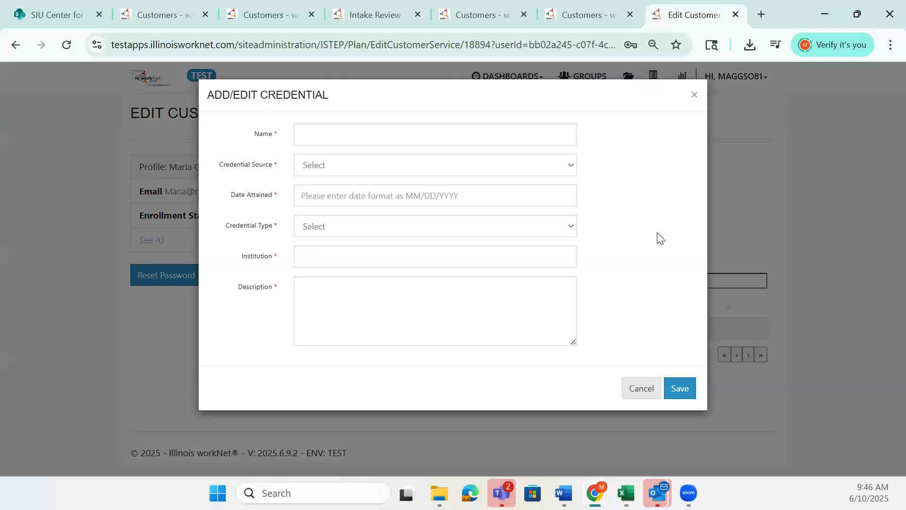
pyautogui.click(432, 135)
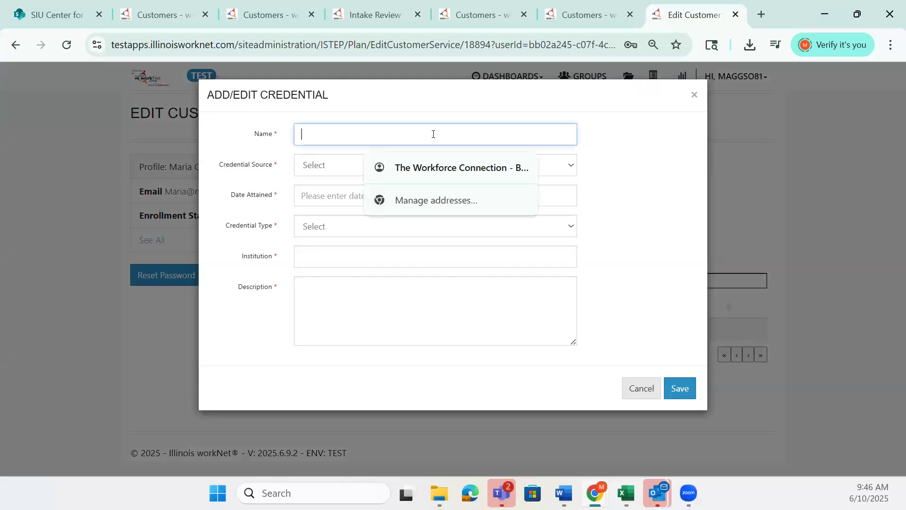
pyautogui.click(649, 160)
pyautogui.click(574, 167)
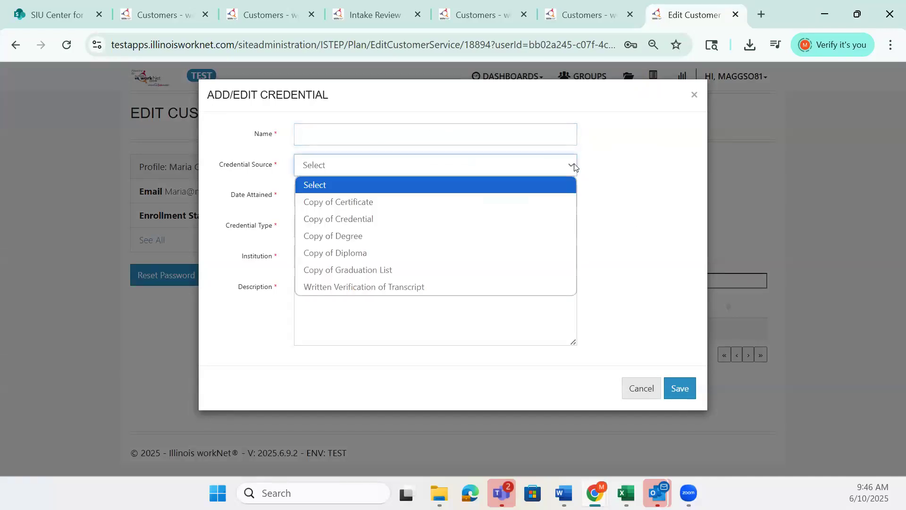
pyautogui.click(610, 162)
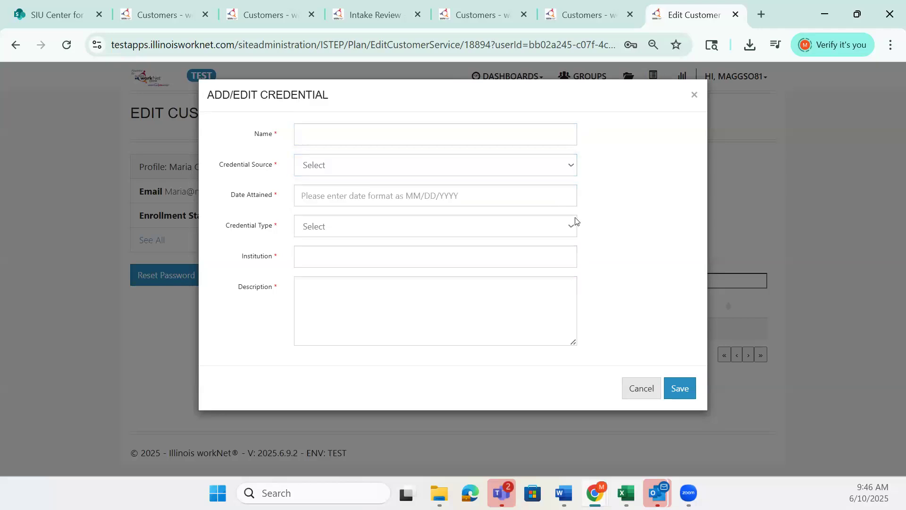
pyautogui.click(574, 229)
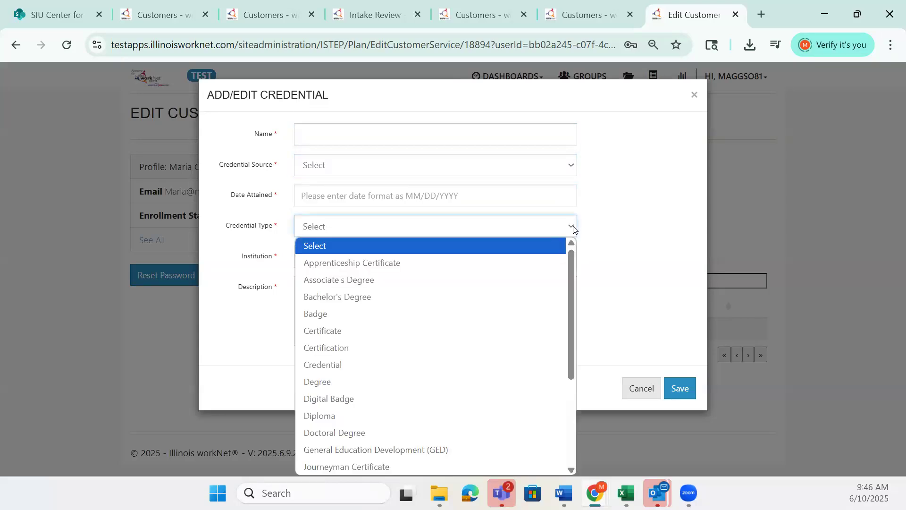
pyautogui.click(598, 226)
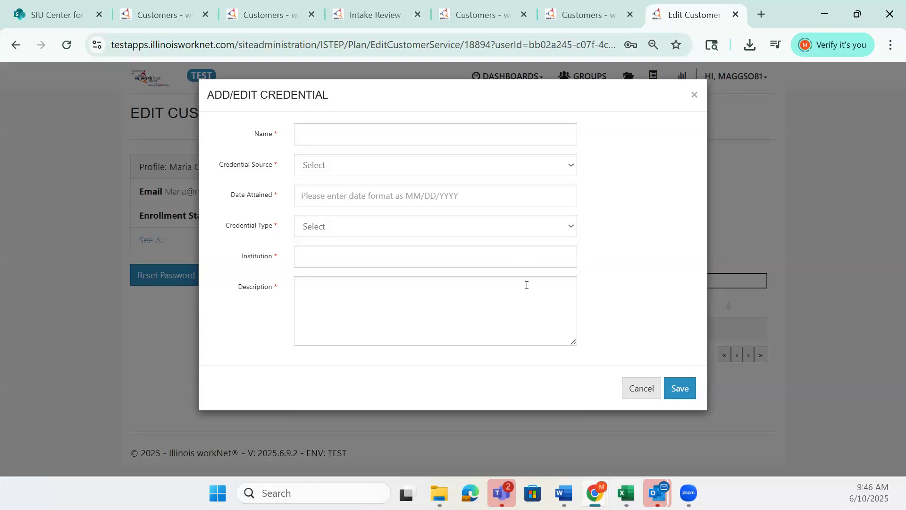
pyautogui.click(631, 387)
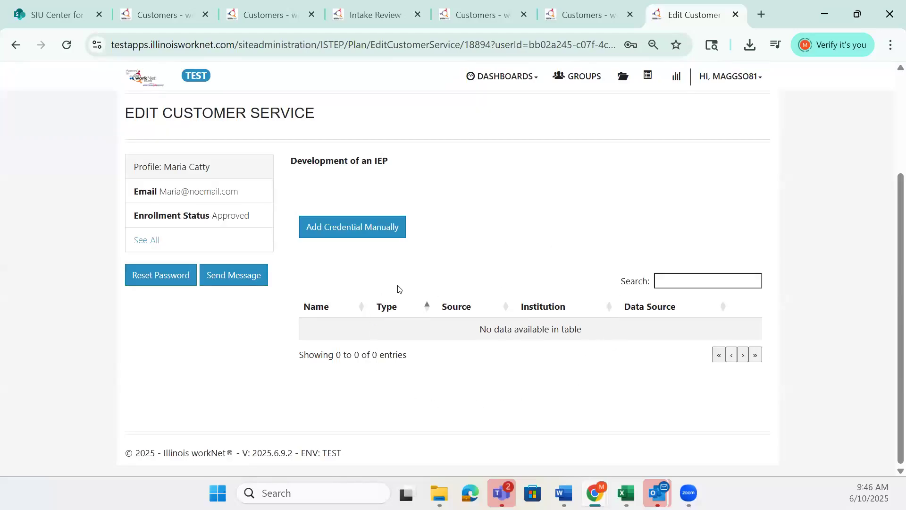
pyautogui.scroll(3, 470, 287)
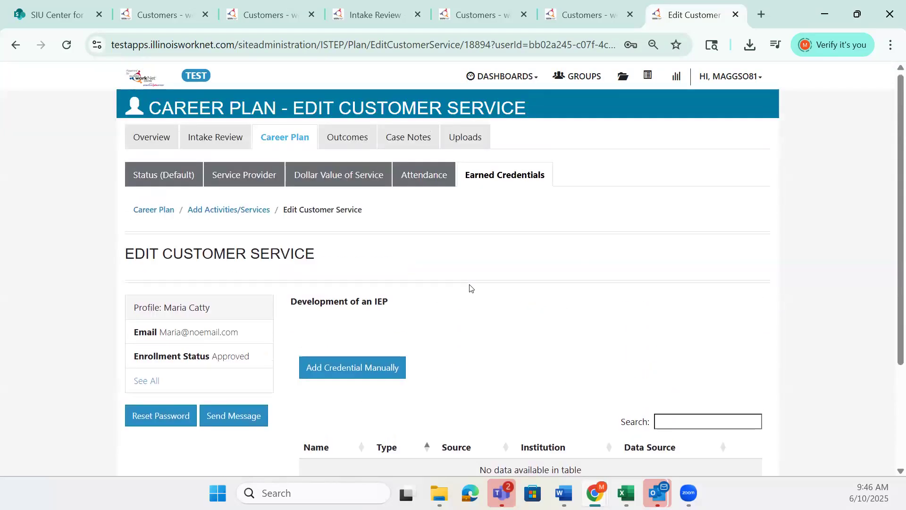